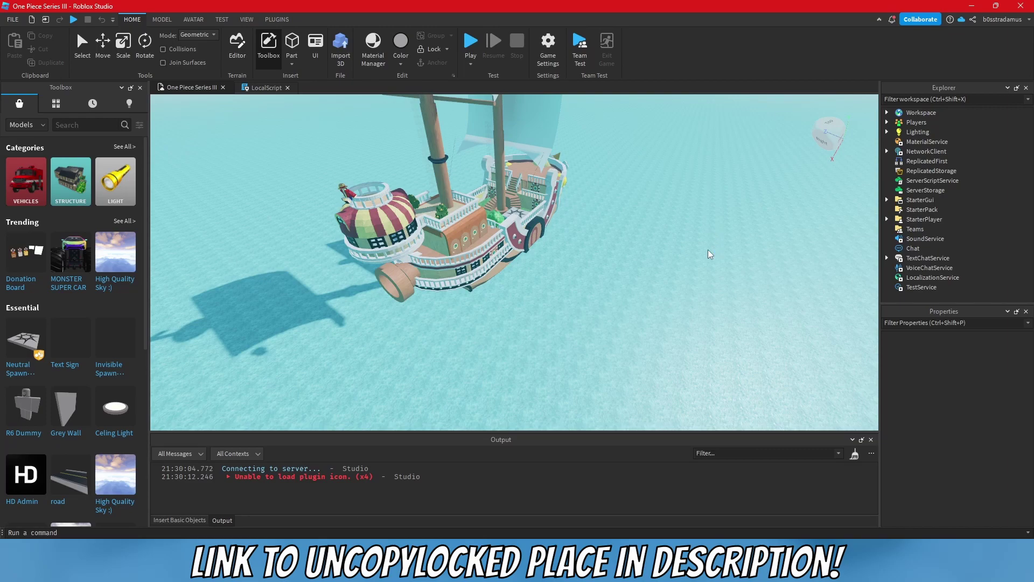
Step: Look over the pirate ship from outside, including the striped dome at the stern and the Luffy figure seated on its railing
{"action": "right_click_drag", "start_coordinate": [573, 296], "coordinate": [600, 227]}
{"action": "key", "text": "w"}
{"action": "key", "text": "w"}
{"action": "key", "text": "e"}
{"action": "key", "text": "a"}
{"action": "key", "text": "w"}
{"action": "key", "text": "d"}
{"action": "key", "text": "s"}
{"action": "key", "text": "s"}
{"action": "key", "text": "w"}
{"action": "key", "text": "a"}
{"action": "key", "text": "e"}
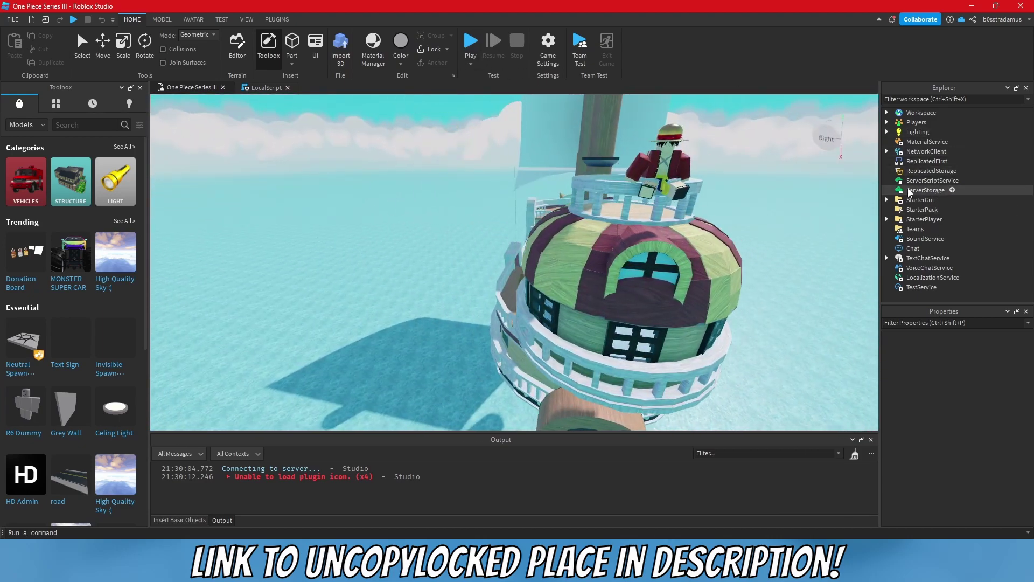
{"action": "key", "text": "d"}
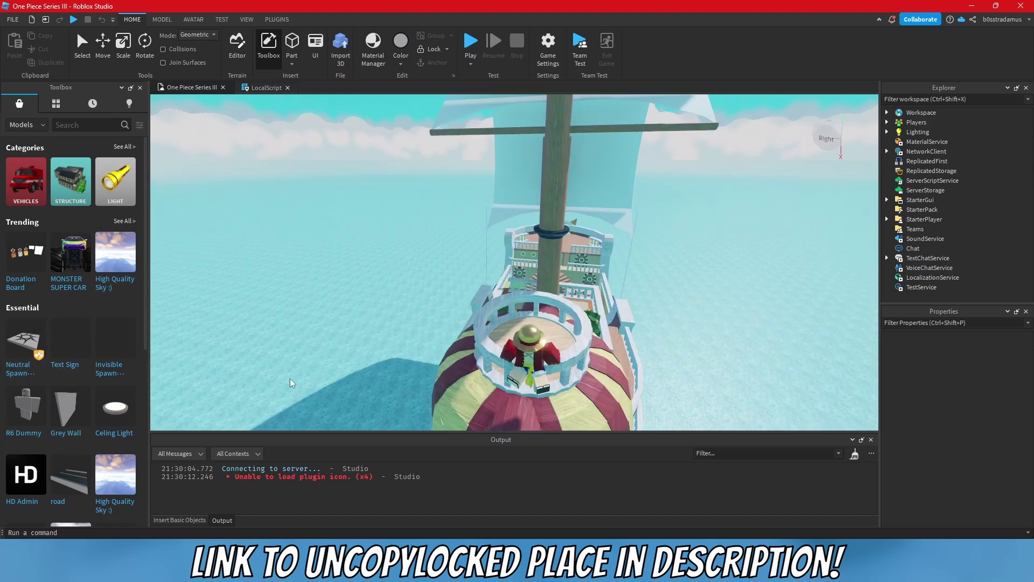
{"action": "key", "text": "d"}
{"action": "right_click_drag", "start_coordinate": [541, 186], "coordinate": [495, 233]}
{"action": "key", "text": "w"}
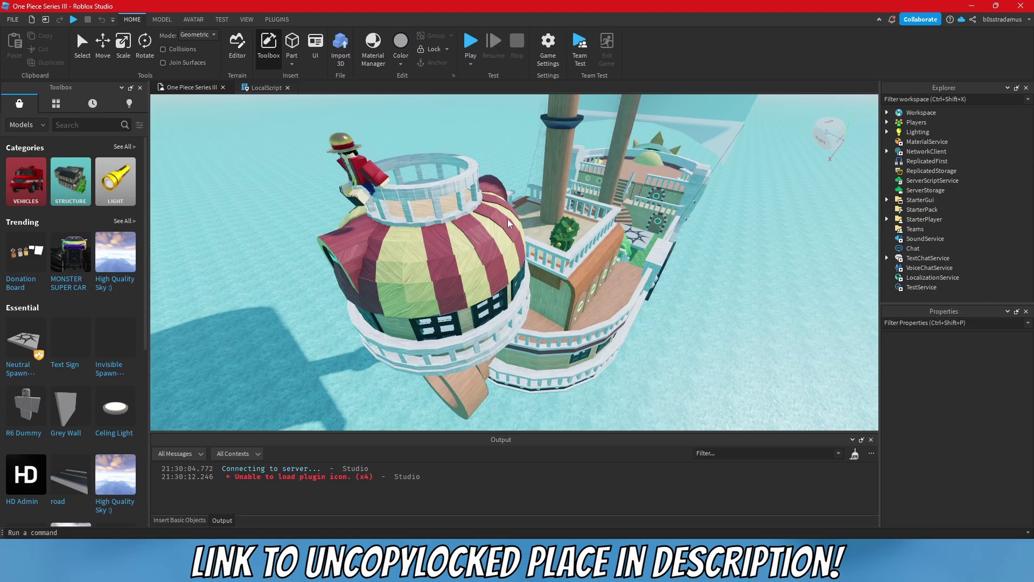
{"action": "right_click_drag", "start_coordinate": [566, 208], "coordinate": [572, 202]}
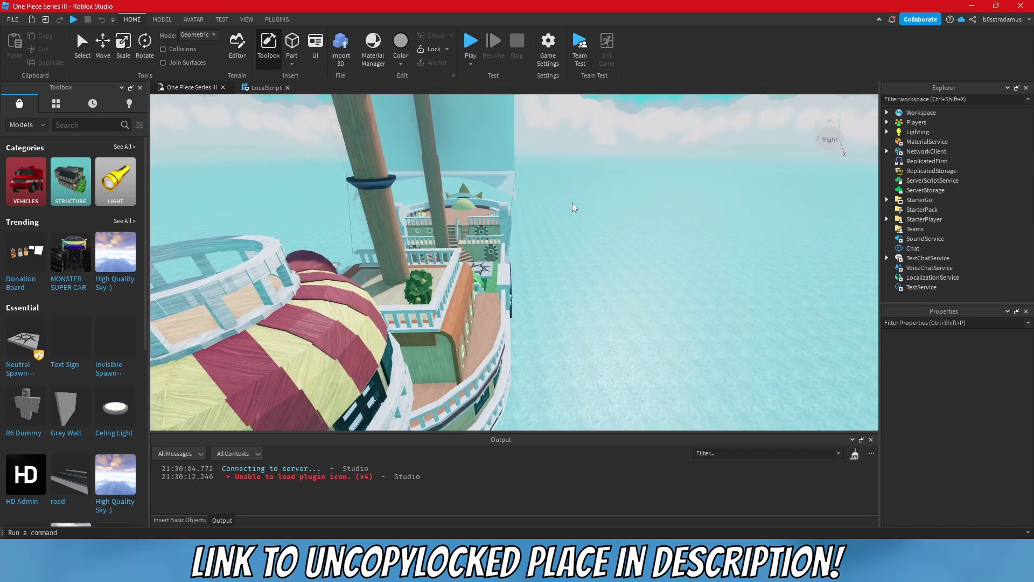
Step: Inspect the ship's grass deck and hull side around the spawn location
{"action": "key", "text": "w"}
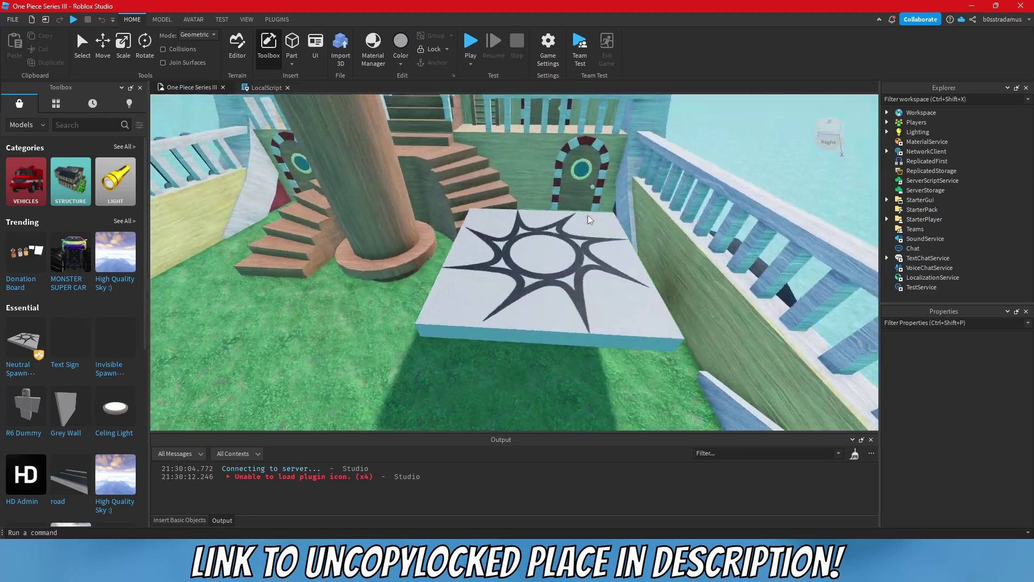
{"action": "key", "text": "d"}
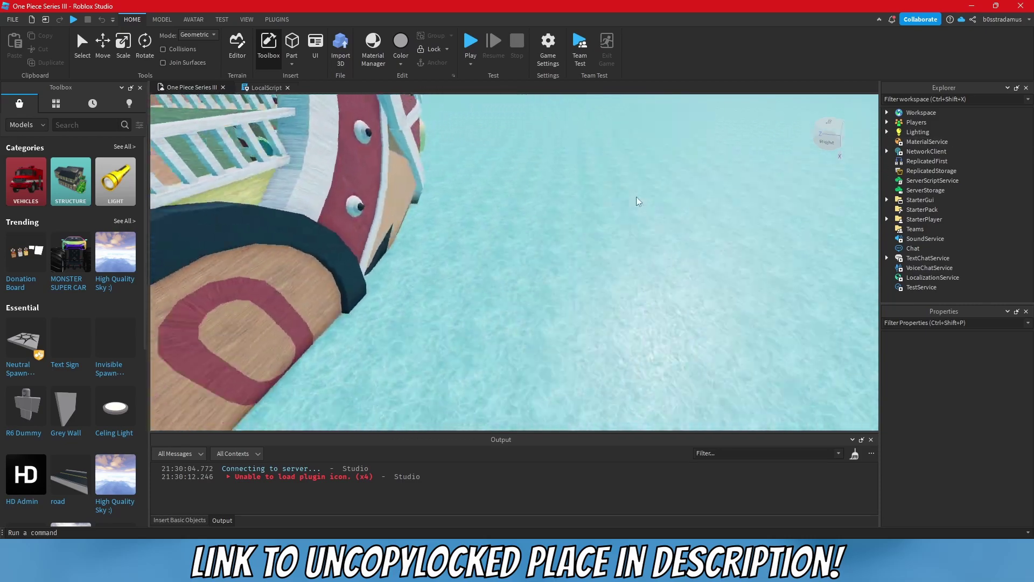
{"action": "right_click_drag", "start_coordinate": [636, 196], "coordinate": [627, 199]}
{"action": "key", "text": "e"}
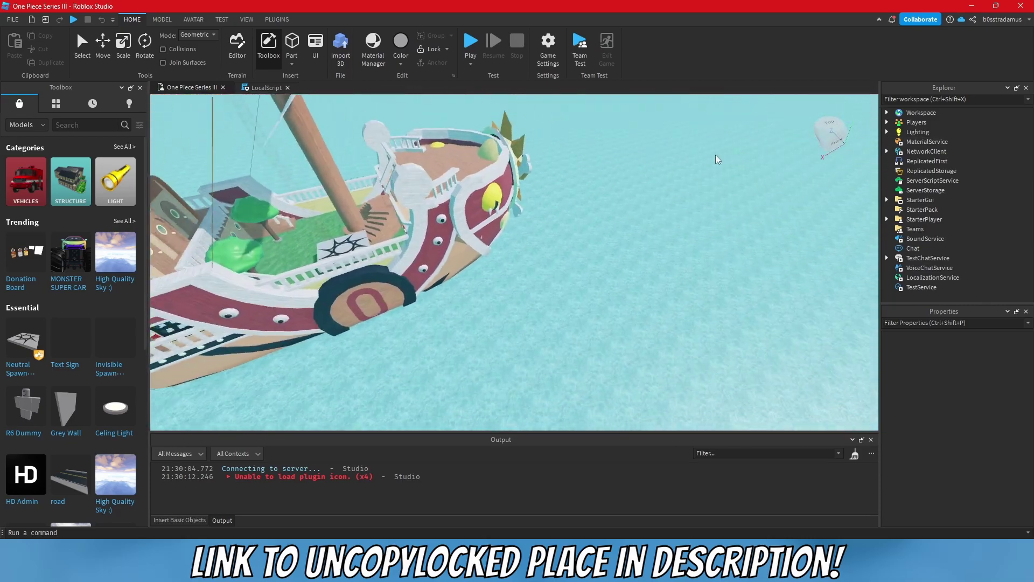
{"action": "key", "text": "w"}
{"action": "key", "text": "w"}
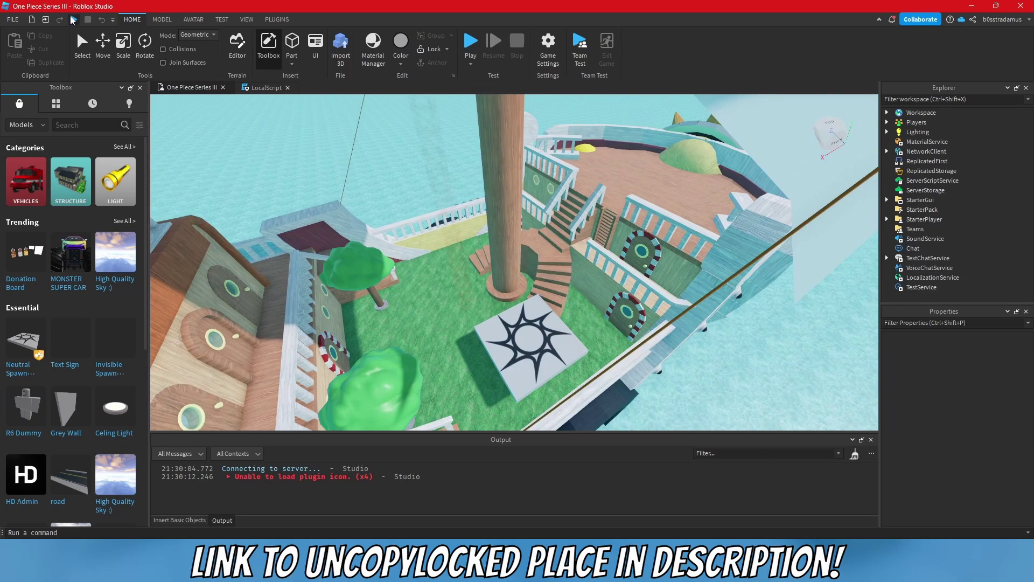
Step: Run a playtest to check the camera shot of the Luffy figure, and stop it
{"action": "left_click", "coordinate": [73, 20]}
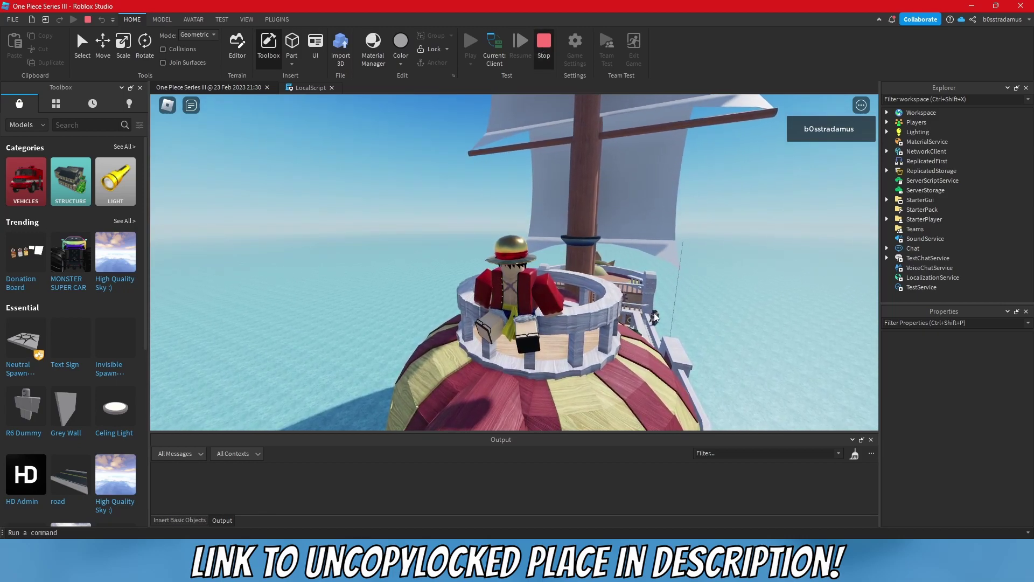
{"action": "left_click", "coordinate": [544, 46]}
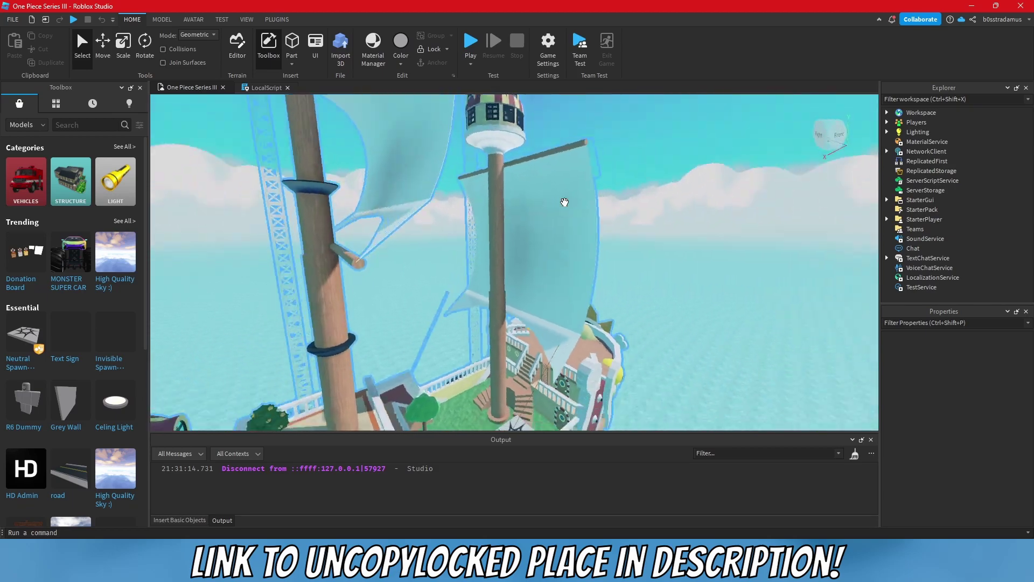
Step: Examine the ship and the surrounding sea from afar and near the stern dome, and run the playtest again
{"action": "right_click_drag", "start_coordinate": [564, 202], "coordinate": [577, 251]}
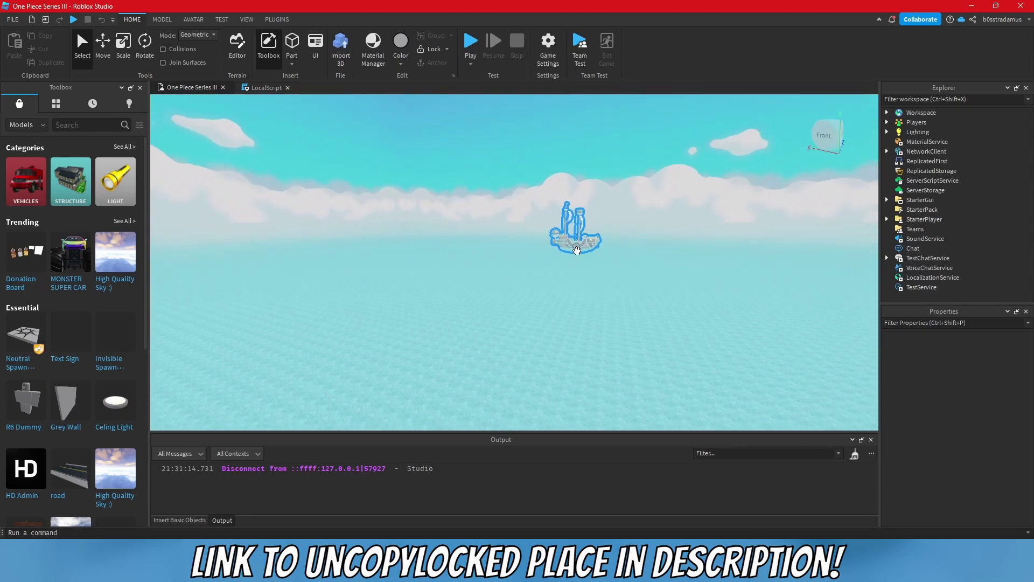
{"action": "right_click_drag", "start_coordinate": [424, 282], "coordinate": [425, 283]}
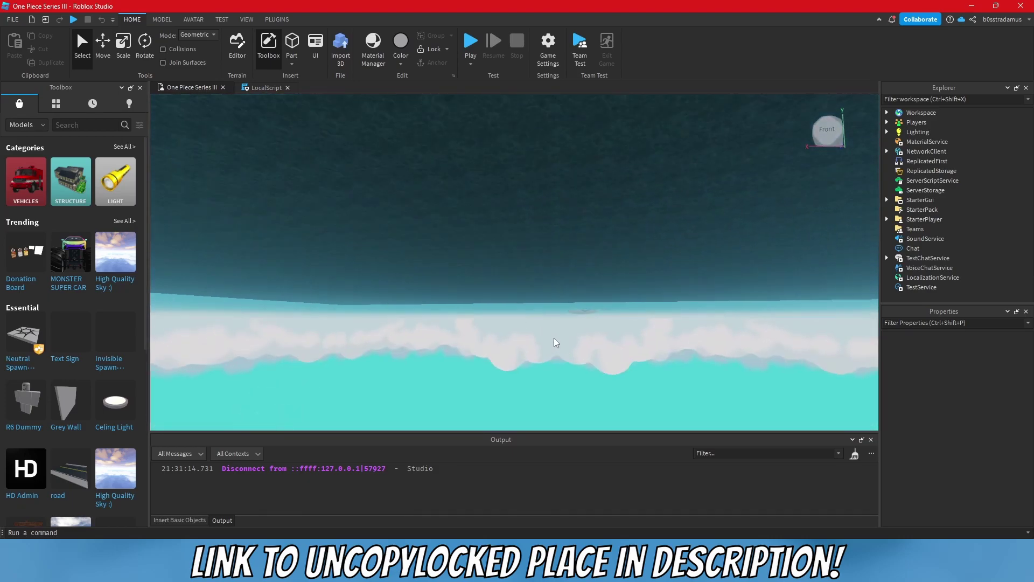
{"action": "right_click_drag", "start_coordinate": [553, 337], "coordinate": [579, 242]}
{"action": "scroll", "coordinate": [580, 241], "scroll_direction": "up", "scroll_amount": 5}
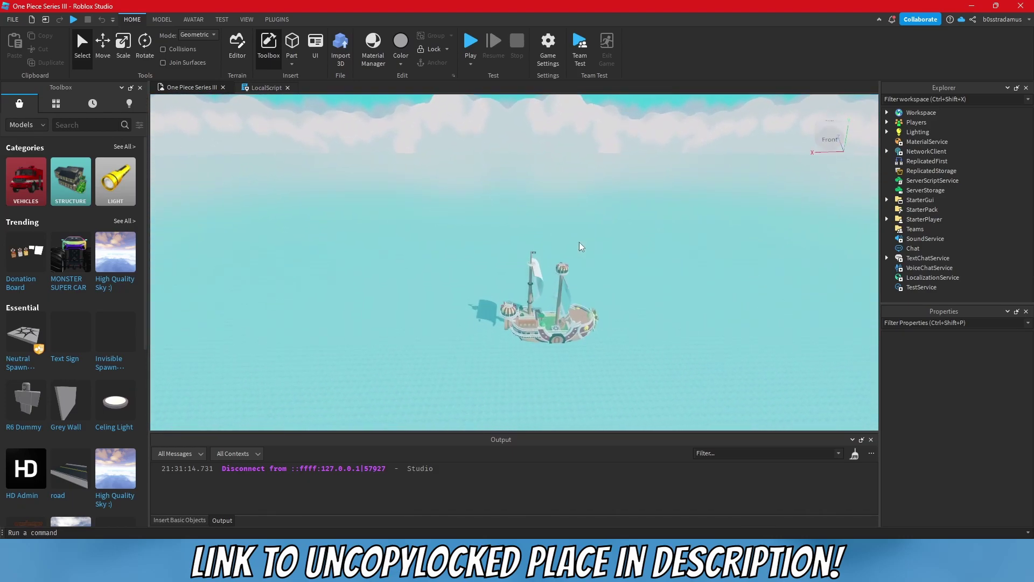
{"action": "scroll", "coordinate": [580, 241], "scroll_direction": "up", "scroll_amount": 10}
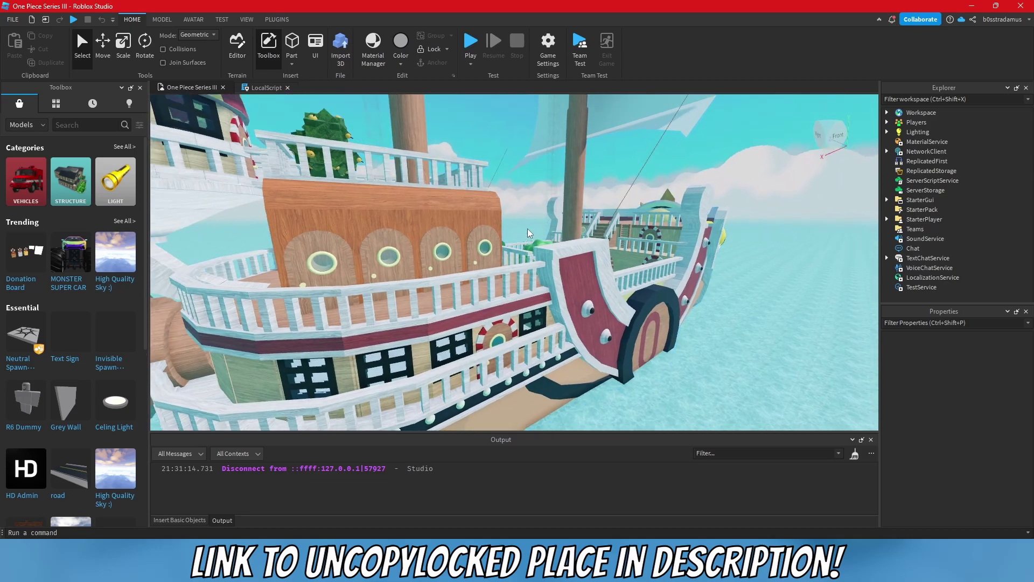
{"action": "key", "text": "a"}
{"action": "key", "text": "d"}
{"action": "right_click_drag", "start_coordinate": [422, 155], "coordinate": [428, 166]}
{"action": "key", "text": "s"}
{"action": "key", "text": "a"}
{"action": "key", "text": "e"}
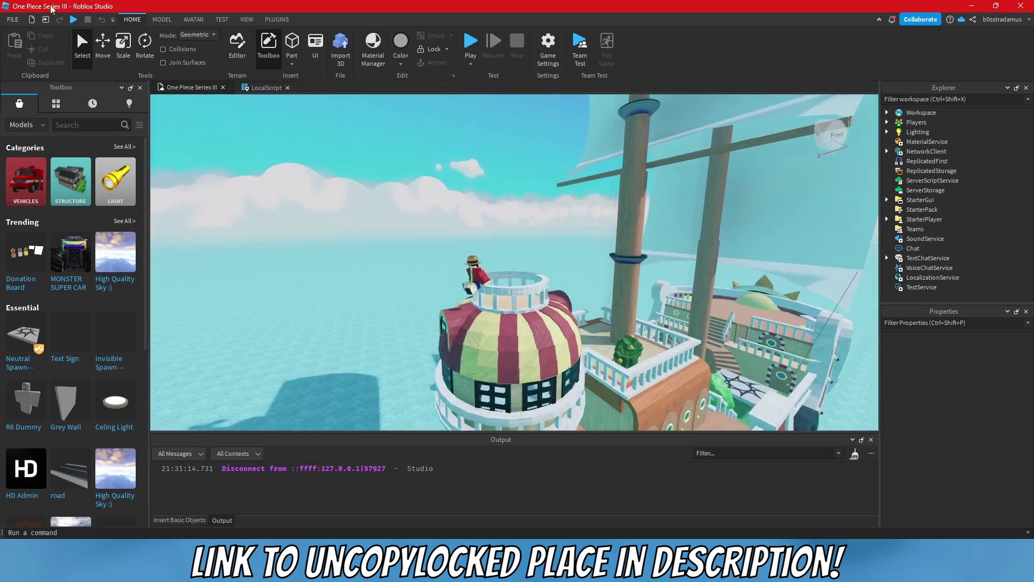
{"action": "left_click", "coordinate": [75, 19]}
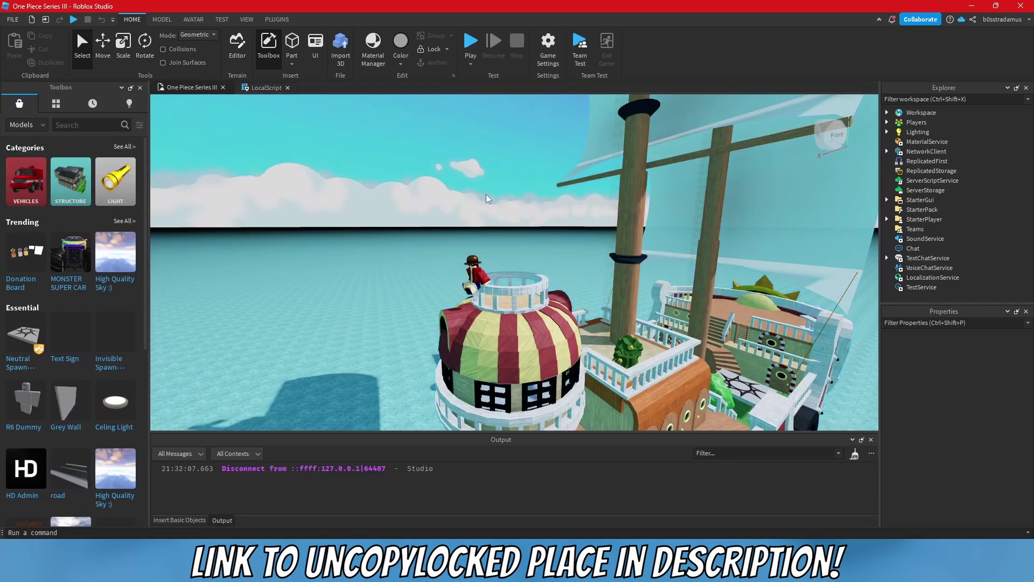
Step: Move the spawn location off the ship's deck onto open water, well away from the ship
{"action": "right_click_drag", "start_coordinate": [486, 194], "coordinate": [489, 195]}
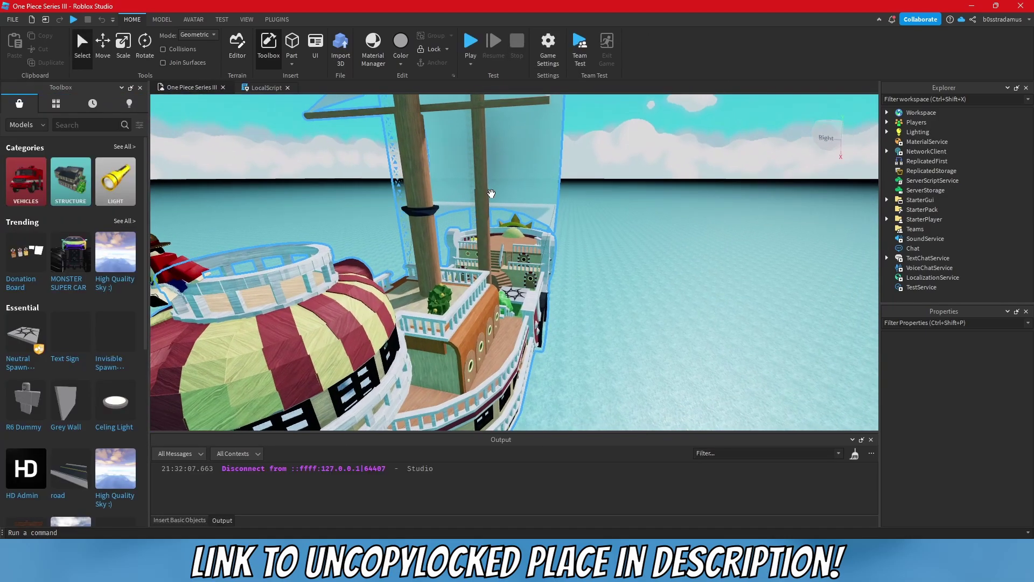
{"action": "scroll", "coordinate": [490, 195], "scroll_direction": "up", "scroll_amount": 3}
{"action": "right_click_drag", "start_coordinate": [539, 235], "coordinate": [539, 270]}
{"action": "scroll", "coordinate": [539, 234], "scroll_direction": "up", "scroll_amount": 2}
{"action": "left_click_drag", "start_coordinate": [506, 308], "coordinate": [613, 226]}
{"action": "scroll", "coordinate": [574, 304], "scroll_direction": "up", "scroll_amount": 3}
{"action": "right_click_drag", "start_coordinate": [603, 226], "coordinate": [613, 226]}
{"action": "left_click_drag", "start_coordinate": [613, 226], "coordinate": [435, 250]}
{"action": "key", "text": "w"}
{"action": "key", "text": "a"}
{"action": "right_click_drag", "start_coordinate": [376, 201], "coordinate": [399, 222]}
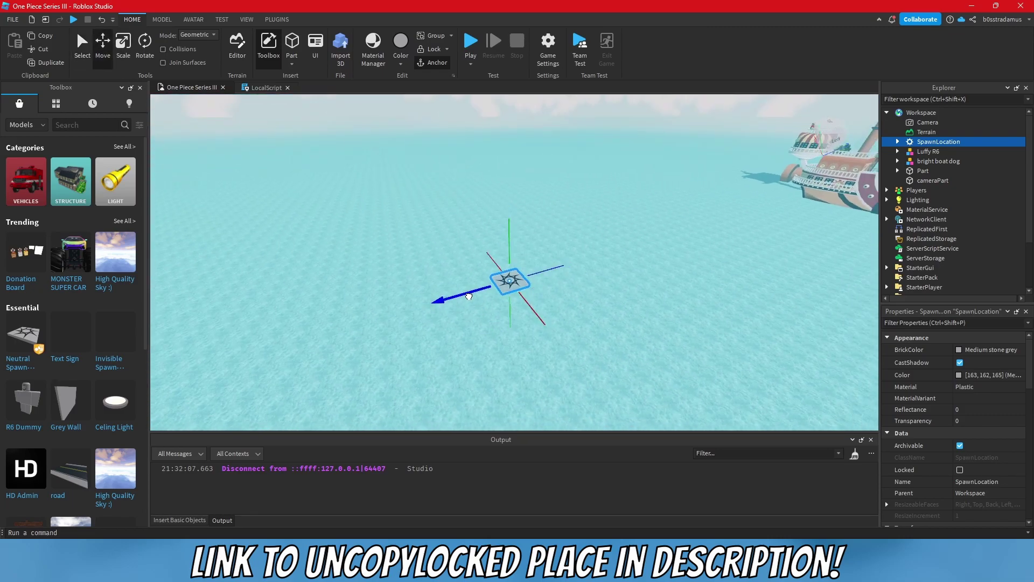
{"action": "left_click_drag", "start_coordinate": [469, 296], "coordinate": [259, 226]}
Step: Stretch the spawn location pad in width and length with the Scale tool, and review its collision properties
{"action": "key", "text": "e"}
{"action": "left_click", "coordinate": [128, 49]}
{"action": "key", "text": "a"}
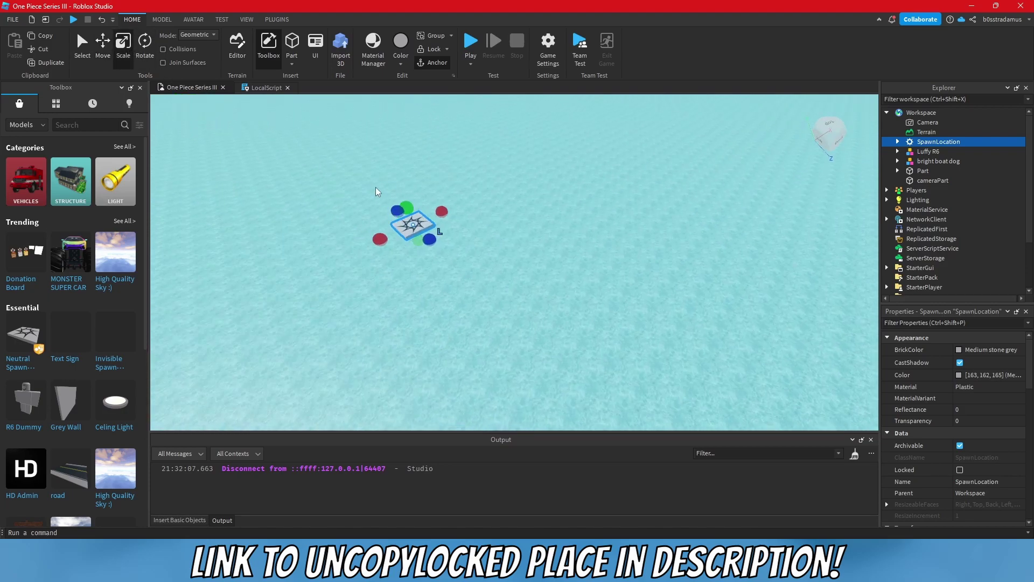
{"action": "key", "text": "w"}
{"action": "key", "text": "a"}
{"action": "right_click_drag", "start_coordinate": [380, 185], "coordinate": [414, 178]}
{"action": "left_click_drag", "start_coordinate": [673, 239], "coordinate": [674, 226]}
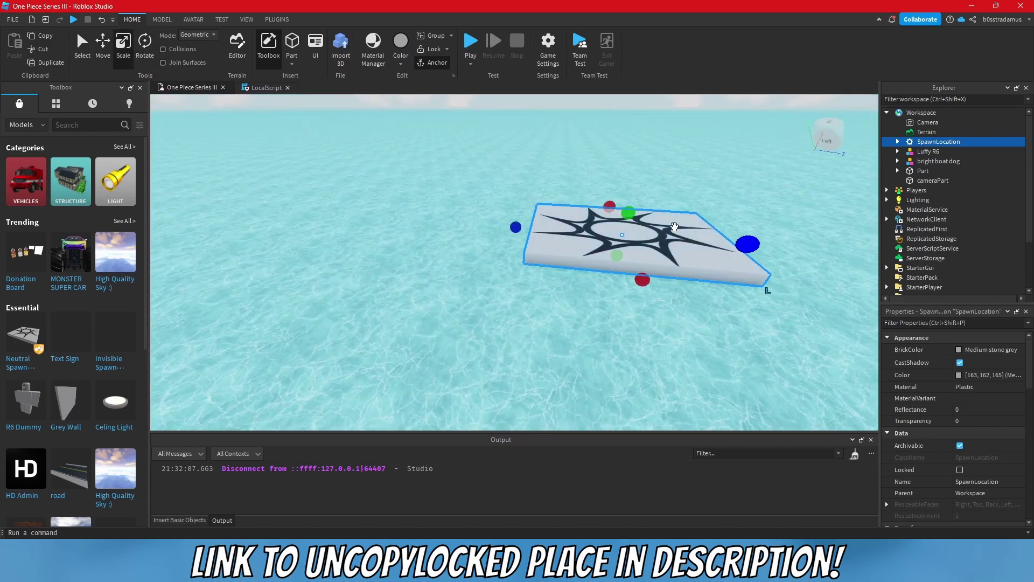
{"action": "left_click_drag", "start_coordinate": [512, 230], "coordinate": [485, 229]}
{"action": "key", "text": "a"}
{"action": "right_click_drag", "start_coordinate": [485, 229], "coordinate": [533, 267]}
{"action": "left_click_drag", "start_coordinate": [533, 269], "coordinate": [623, 266]}
{"action": "scroll", "coordinate": [962, 473], "scroll_direction": "down", "scroll_amount": 10}
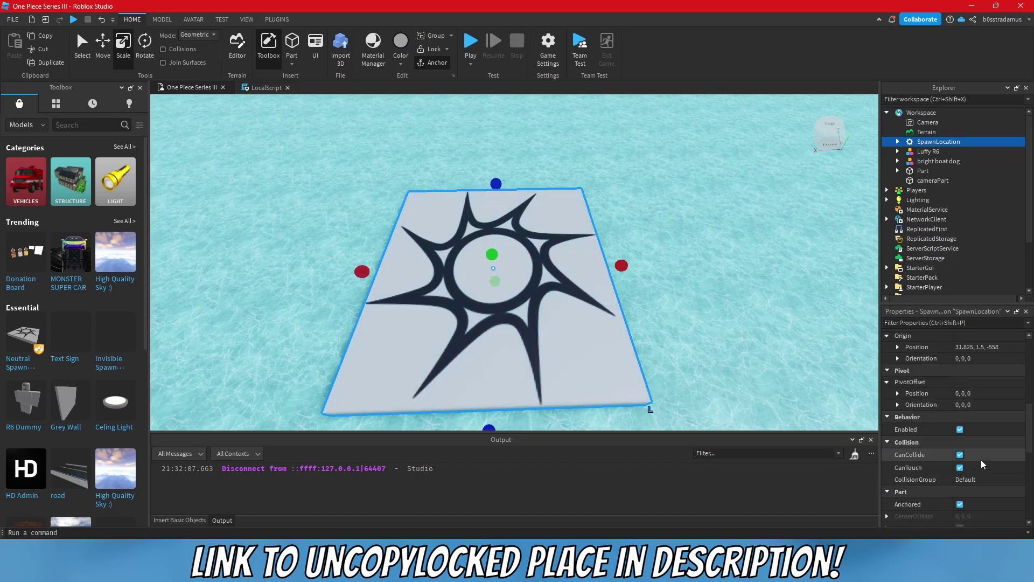
{"action": "scroll", "coordinate": [962, 438], "scroll_direction": "down", "scroll_amount": 3}
{"action": "scroll", "coordinate": [968, 447], "scroll_direction": "up", "scroll_amount": 3}
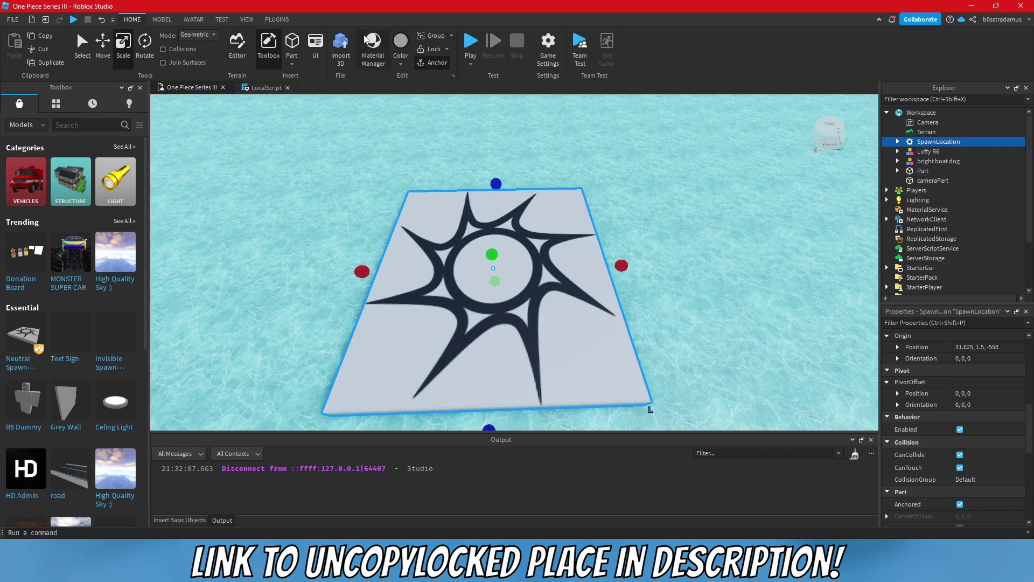
Step: Insert a block part and place it on one edge of the spawn pad
{"action": "left_click", "coordinate": [294, 42]}
{"action": "key", "text": "a"}
{"action": "left_click_drag", "start_coordinate": [524, 261], "coordinate": [517, 196]}
{"action": "right_click_drag", "start_coordinate": [517, 196], "coordinate": [496, 231]}
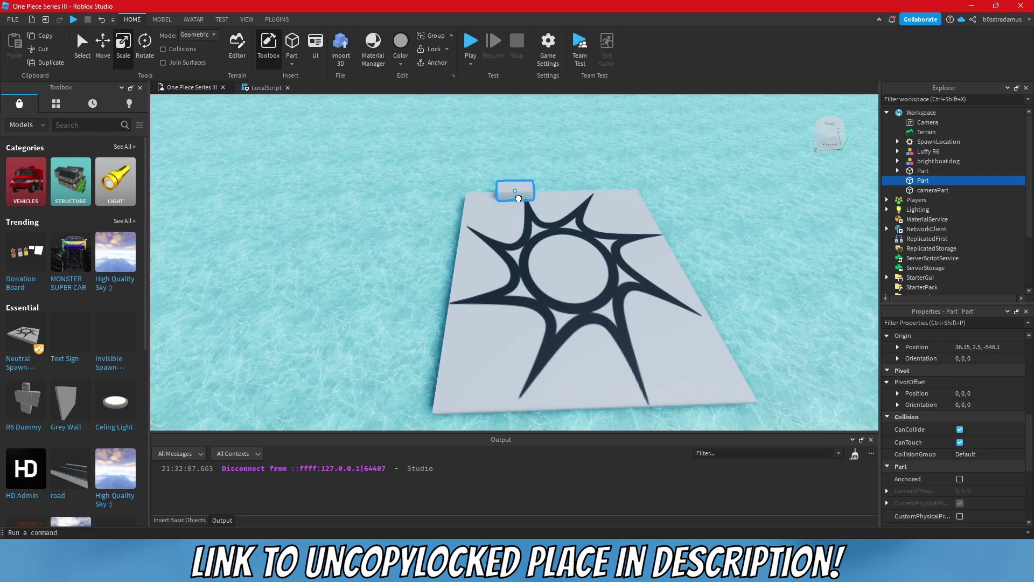
{"action": "key", "text": "a"}
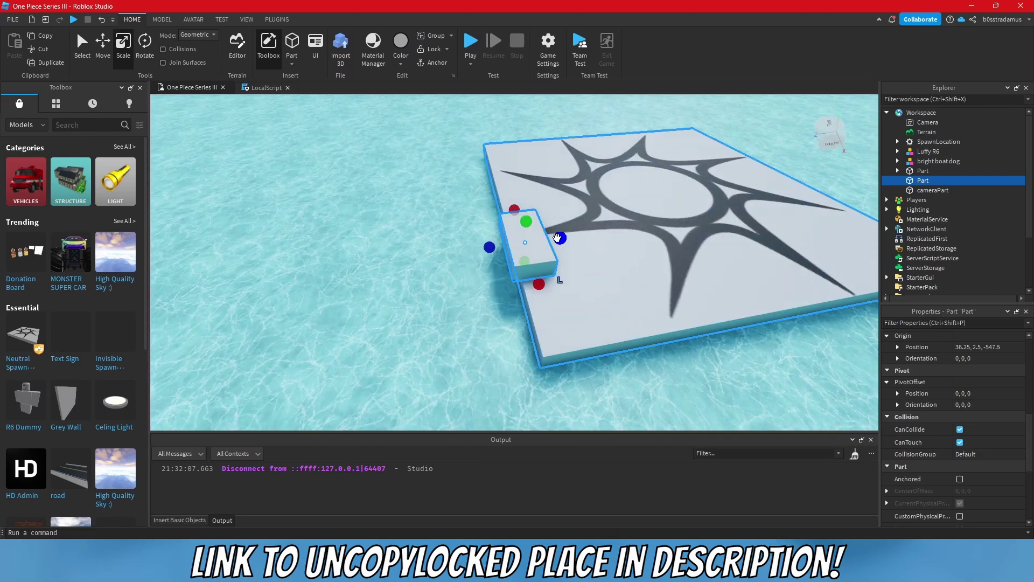
Step: Thin the block so its inner face lines up with the spawn pad's edge, and anchor it
{"action": "left_click_drag", "start_coordinate": [557, 238], "coordinate": [526, 238]}
{"action": "key", "text": "w"}
{"action": "right_click_drag", "start_coordinate": [526, 238], "coordinate": [526, 238]}
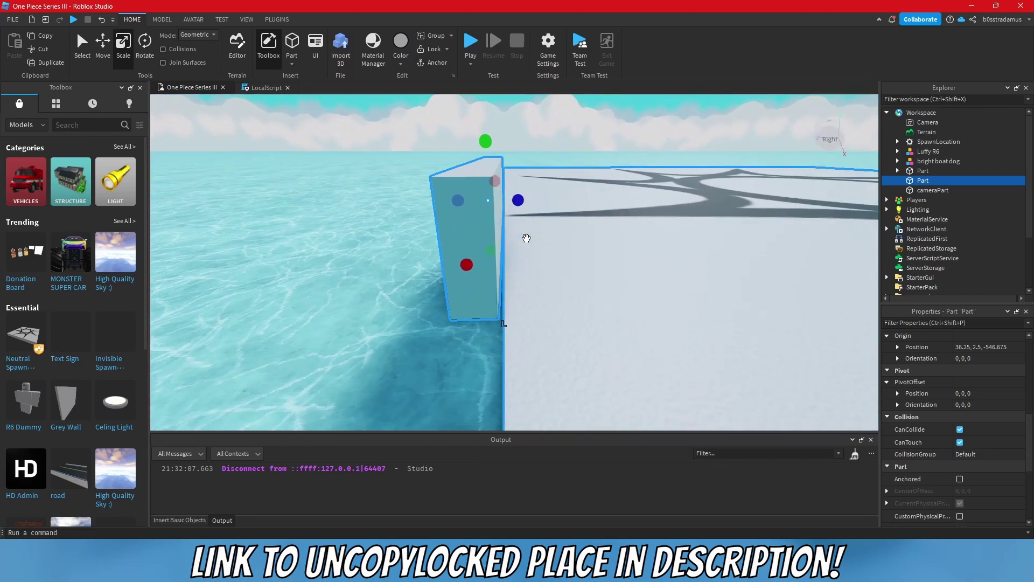
{"action": "left_click_drag", "start_coordinate": [521, 201], "coordinate": [522, 201]}
{"action": "left_click", "coordinate": [960, 479]}
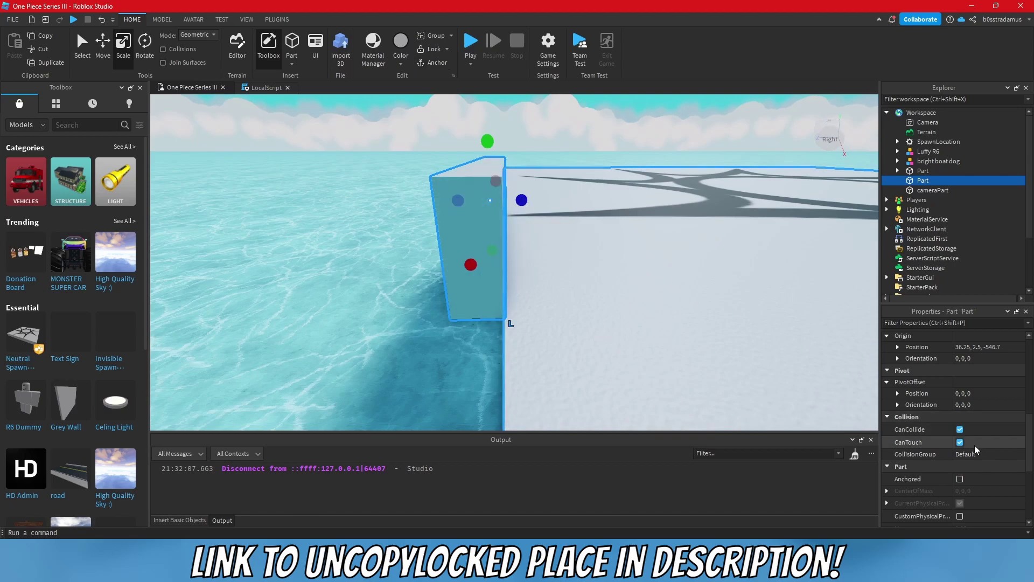
{"action": "scroll", "coordinate": [974, 442], "scroll_direction": "down", "scroll_amount": 3}
{"action": "left_click", "coordinate": [960, 407]}
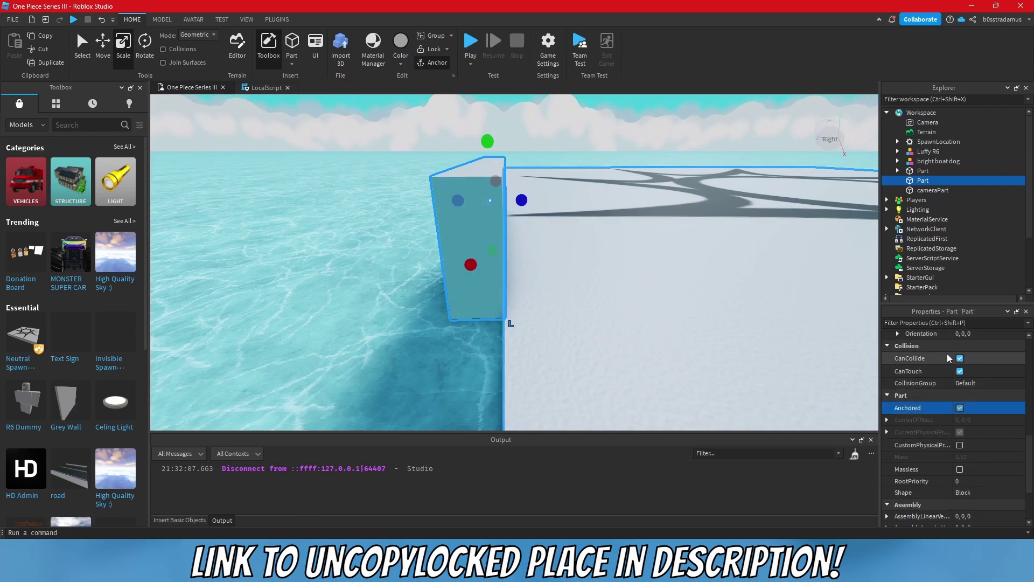
Step: Stretch the anchored block upward and sideways into a tall wall spanning the spawn pad's edge
{"action": "key", "text": "s"}
{"action": "right_click_drag", "start_coordinate": [749, 313], "coordinate": [668, 299]}
{"action": "key", "text": "s"}
{"action": "left_click_drag", "start_coordinate": [550, 226], "coordinate": [526, 175]}
{"action": "key", "text": "e"}
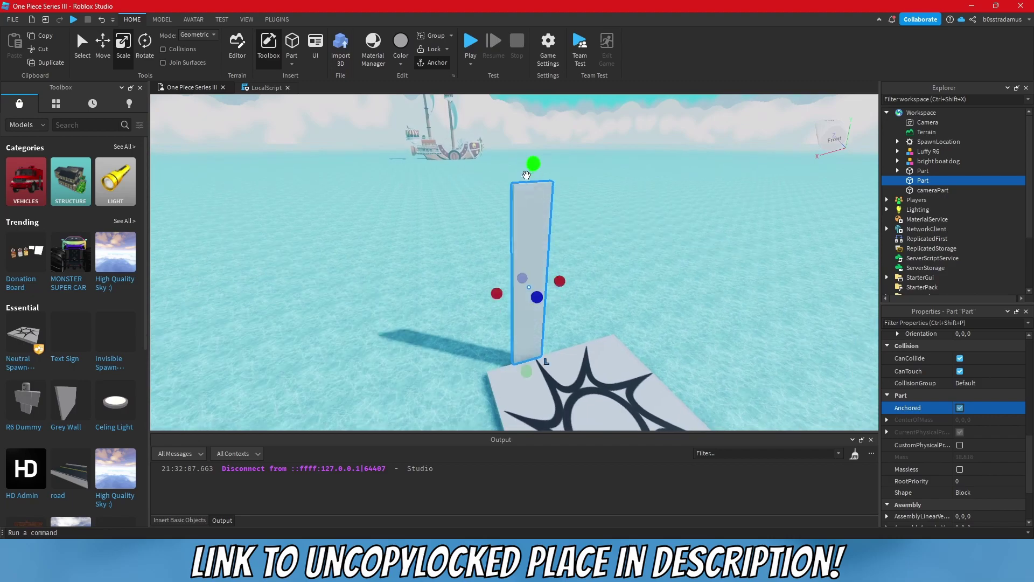
{"action": "right_click_drag", "start_coordinate": [526, 176], "coordinate": [535, 234]}
{"action": "scroll", "coordinate": [535, 234], "scroll_direction": "up", "scroll_amount": 1}
{"action": "left_click_drag", "start_coordinate": [548, 197], "coordinate": [450, 205]}
{"action": "right_click_drag", "start_coordinate": [450, 205], "coordinate": [488, 217]}
{"action": "left_click_drag", "start_coordinate": [480, 220], "coordinate": [602, 241]}
Step: Duplicate the wall and resize the copy into a second wall along the adjacent side of the pad
{"action": "right_click", "coordinate": [554, 241]}
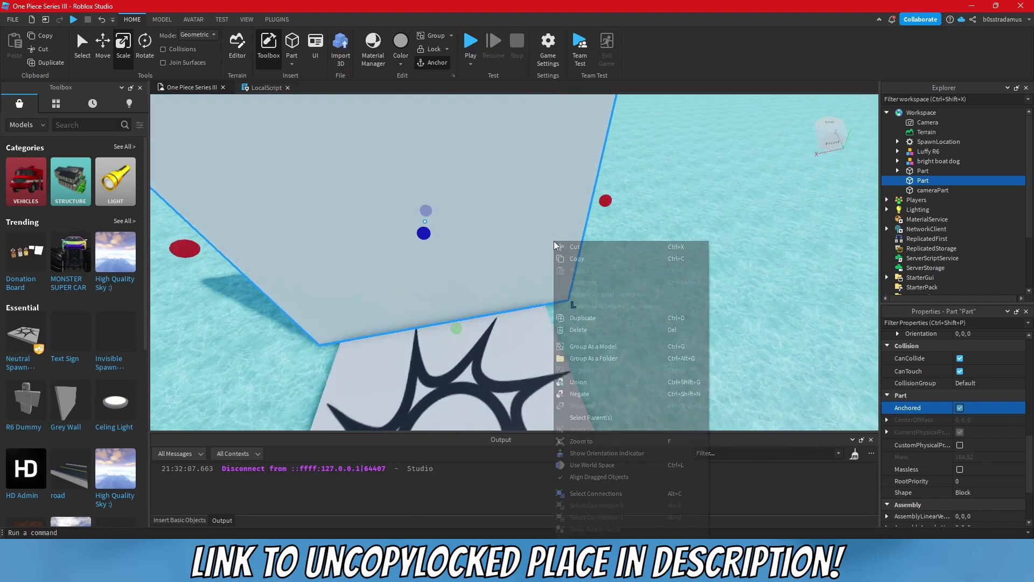
{"action": "left_click", "coordinate": [583, 318]}
{"action": "left_click_drag", "start_coordinate": [606, 201], "coordinate": [478, 215]}
{"action": "key", "text": "a"}
{"action": "right_click_drag", "start_coordinate": [478, 215], "coordinate": [557, 276]}
{"action": "key", "text": "a"}
{"action": "left_click_drag", "start_coordinate": [538, 290], "coordinate": [502, 291]}
Step: Duplicate the second wall and resize the copy into a third wall opposite the first one
{"action": "right_click", "coordinate": [546, 299]}
{"action": "left_click", "coordinate": [578, 81]}
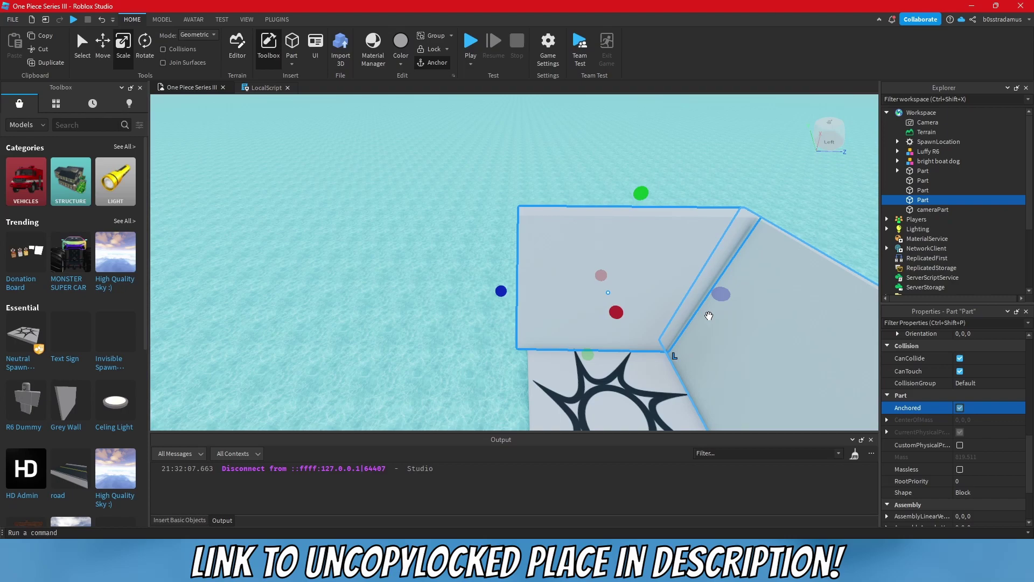
{"action": "right_click_drag", "start_coordinate": [546, 307], "coordinate": [548, 309]}
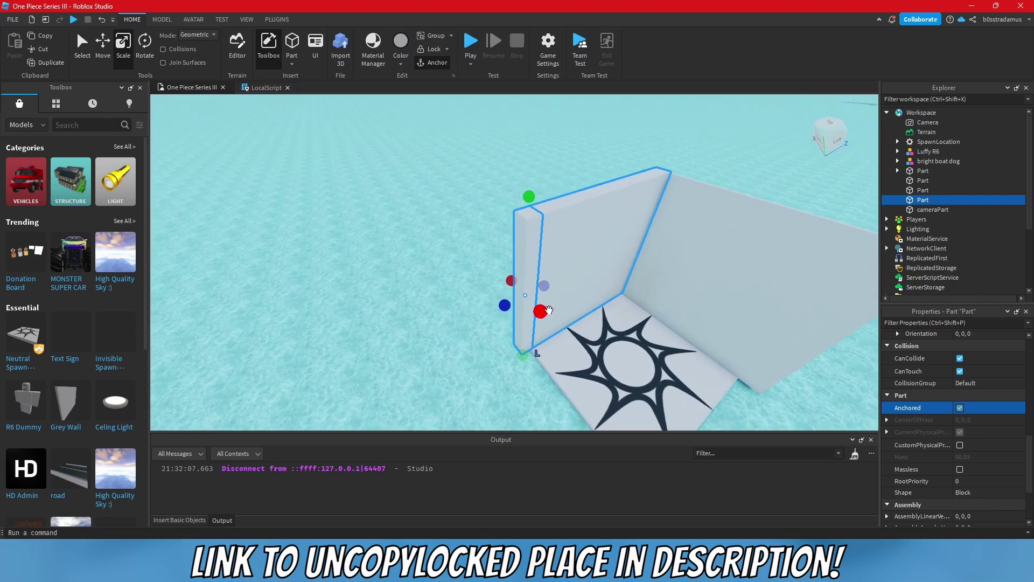
{"action": "left_click_drag", "start_coordinate": [539, 310], "coordinate": [501, 285]}
Step: Duplicate the third wall and resize the copy to close the remaining open side around the spawn pad
{"action": "mouse_move", "coordinate": [480, 291]}
{"action": "right_mouse_down"}
{"action": "mouse_move", "coordinate": [418, 267]}
{"action": "mouse_move", "coordinate": [485, 295]}
{"action": "right_mouse_up"}
{"action": "right_click", "coordinate": [486, 296]}
{"action": "left_click", "coordinate": [565, 77]}
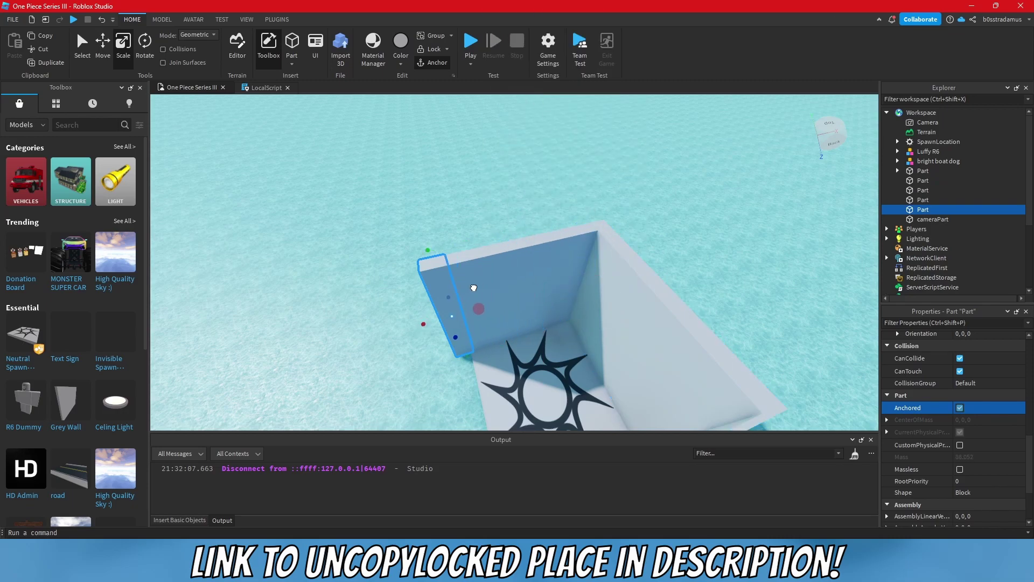
{"action": "right_click_drag", "start_coordinate": [473, 288], "coordinate": [475, 299]}
{"action": "left_click_drag", "start_coordinate": [367, 348], "coordinate": [346, 353]}
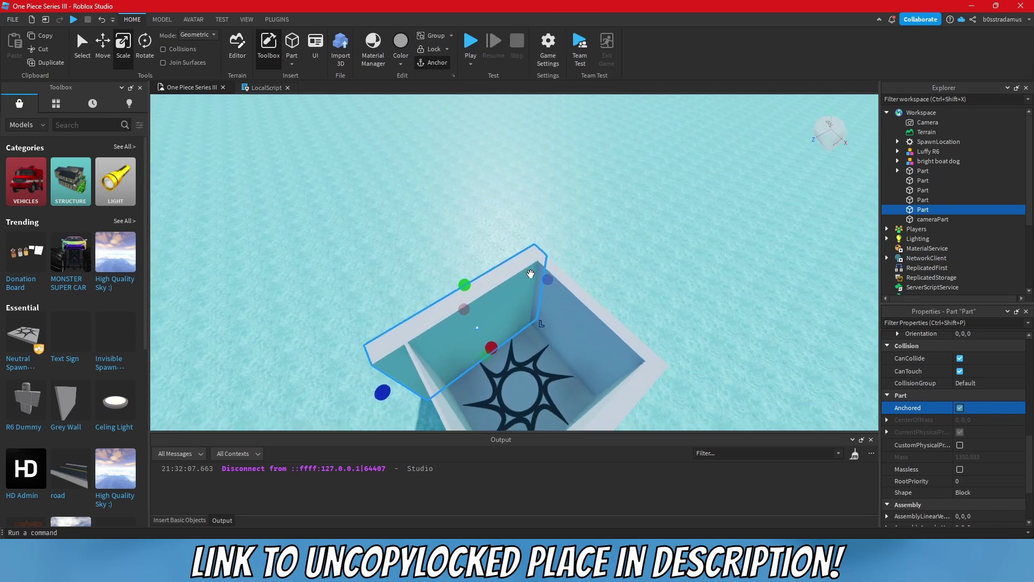
{"action": "left_click", "coordinate": [602, 249]}
{"action": "right_click_drag", "start_coordinate": [602, 249], "coordinate": [571, 237]}
{"action": "scroll", "coordinate": [566, 226], "scroll_direction": "down", "scroll_amount": 5}
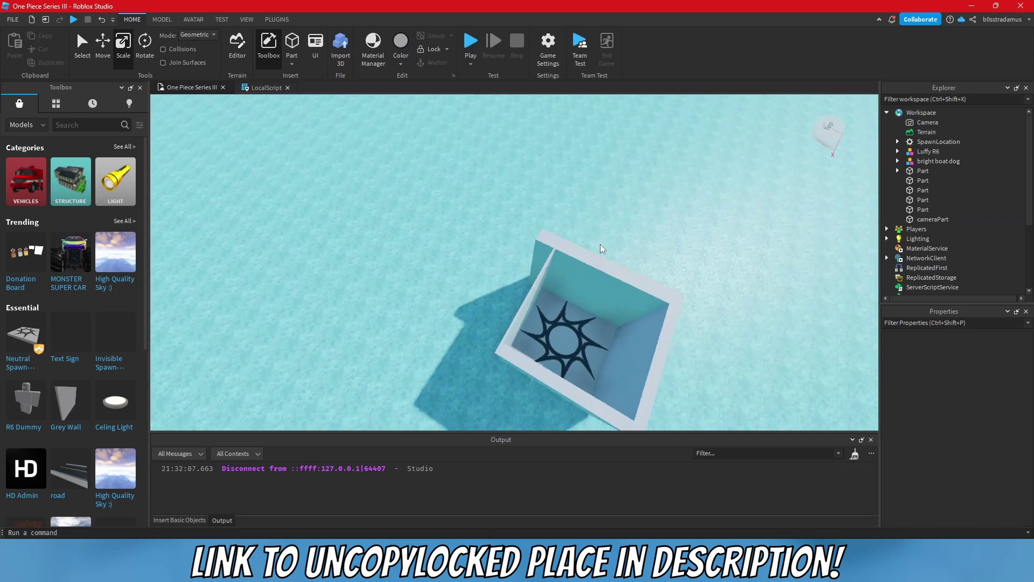
Step: Playtest the place to check the fixed camera's view of Luffy on the ship, and stop the test
{"action": "left_click", "coordinate": [73, 21]}
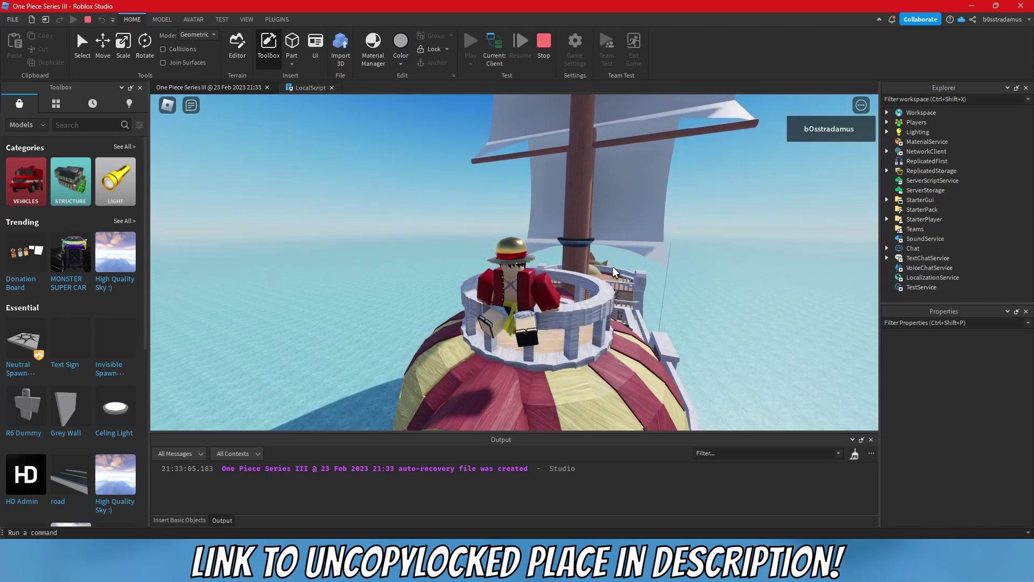
{"action": "left_click", "coordinate": [88, 20]}
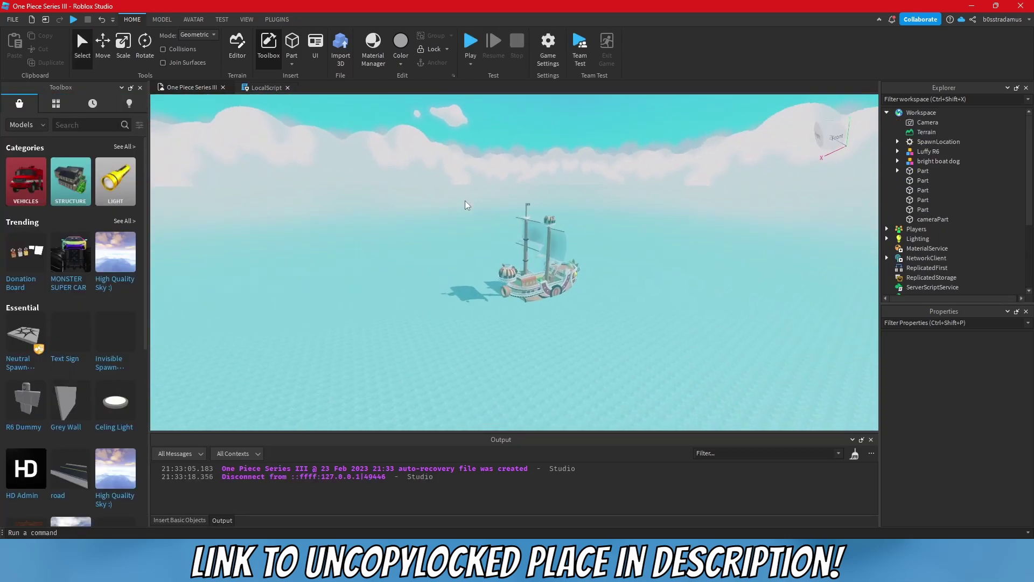
Step: Expand the contents of StarterGui and bring the view in close to Luffy on the ship's striped dome
{"action": "scroll", "coordinate": [466, 206], "scroll_direction": "up", "scroll_amount": 3}
{"action": "scroll", "coordinate": [903, 242], "scroll_direction": "down", "scroll_amount": 4}
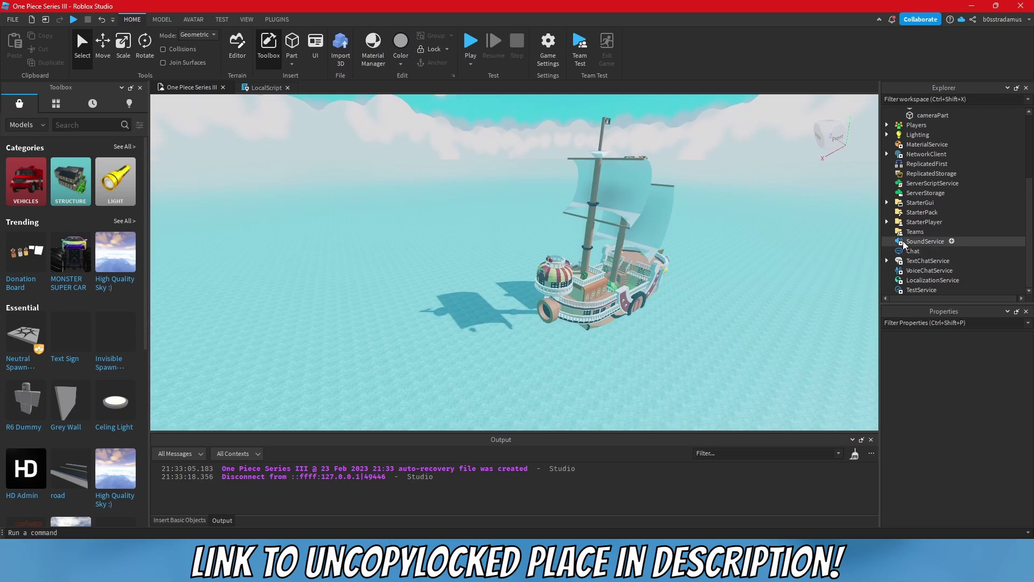
{"action": "left_click", "coordinate": [889, 202]}
{"action": "key", "text": "w"}
{"action": "key", "text": "a"}
{"action": "right_click_drag", "start_coordinate": [722, 192], "coordinate": [722, 192]}
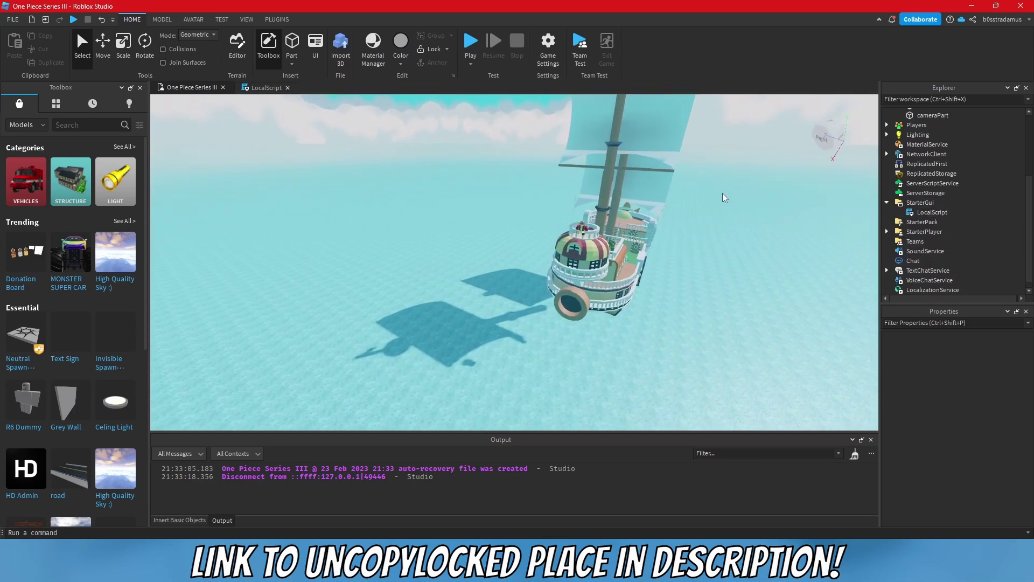
{"action": "scroll", "coordinate": [680, 195], "scroll_direction": "up", "scroll_amount": 10}
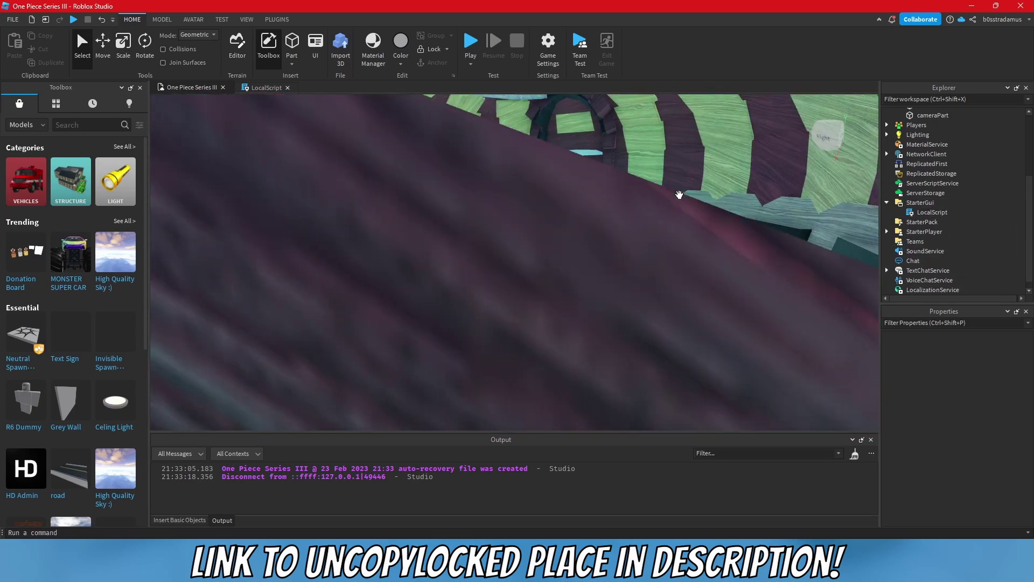
{"action": "scroll", "coordinate": [679, 195], "scroll_direction": "up", "scroll_amount": 10}
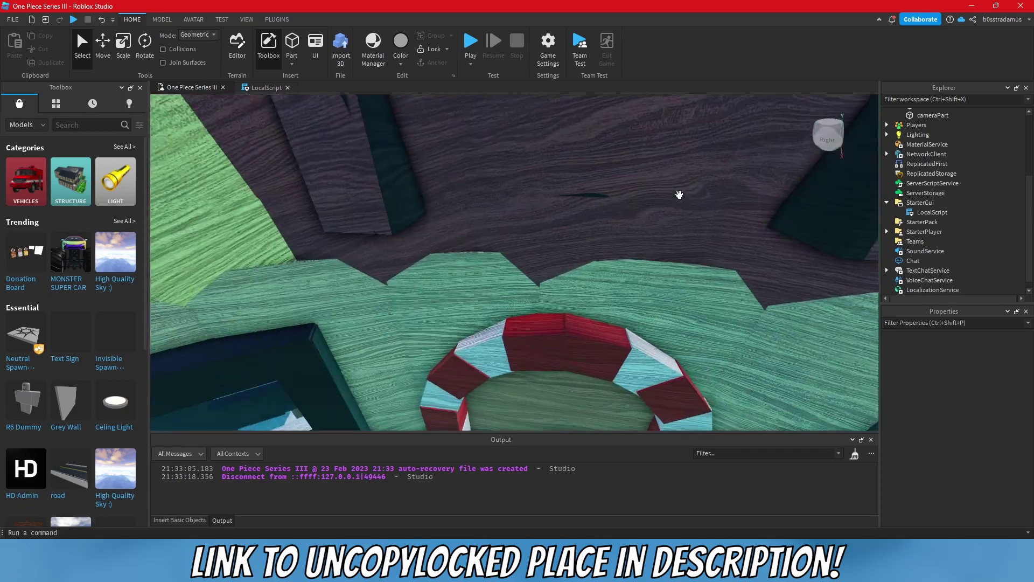
{"action": "scroll", "coordinate": [680, 195], "scroll_direction": "down", "scroll_amount": 10}
Step: Insert a ScreenGui object into StarterGui
{"action": "right_click", "coordinate": [920, 203]}
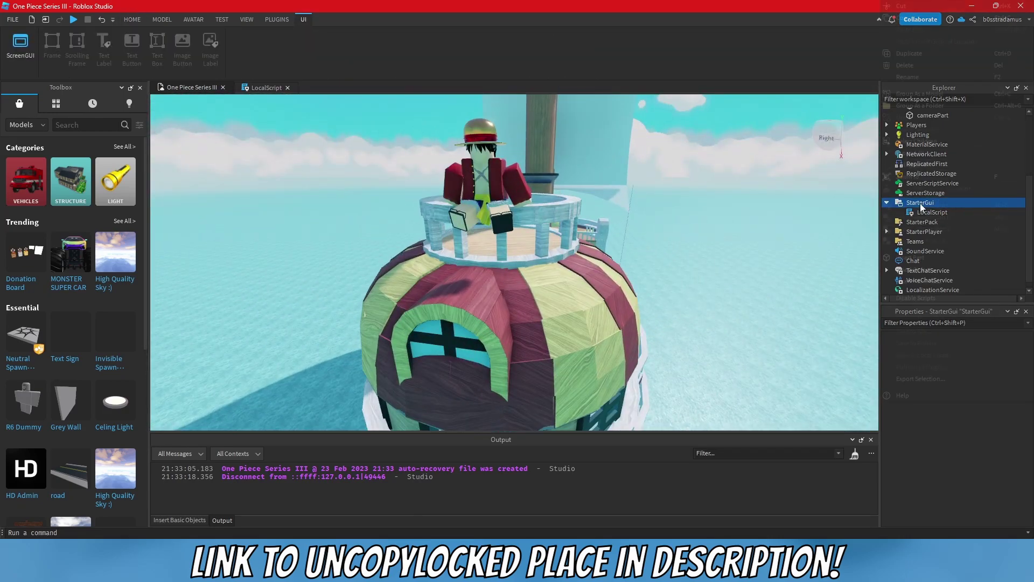
{"action": "left_click", "coordinate": [920, 269]}
{"action": "type", "text": "st"}
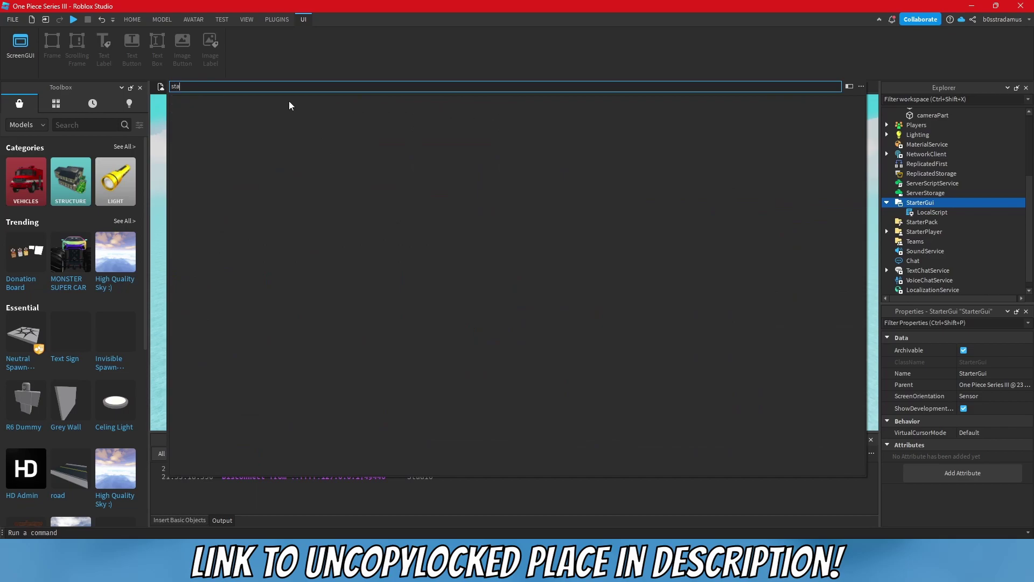
{"action": "type", "text": "a"}
{"action": "key", "text": "BackSpace"}
{"action": "key", "text": "BackSpace"}
{"action": "key", "text": "BackSpace"}
{"action": "type", "text": "st"}
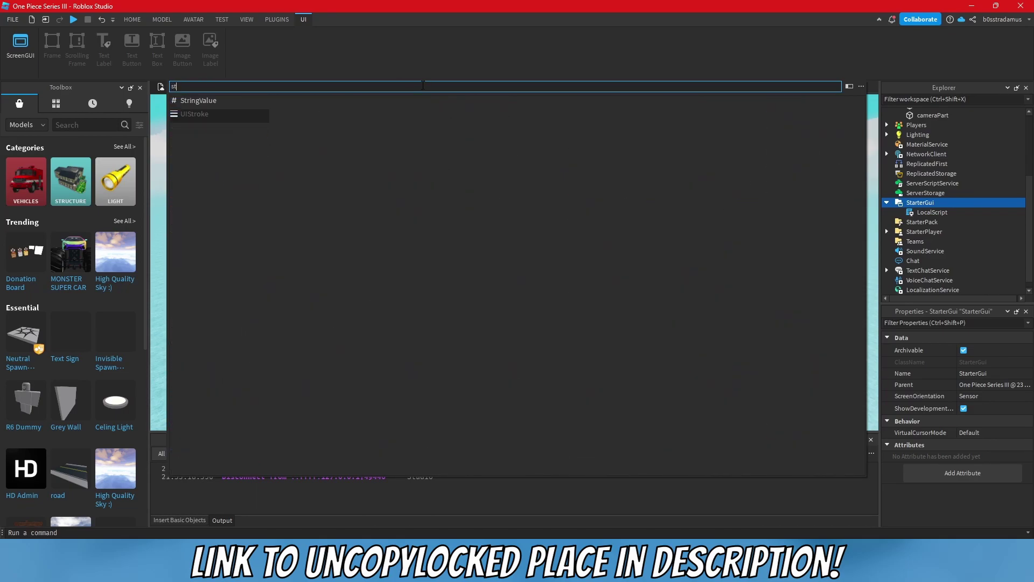
{"action": "key", "text": "Return"}
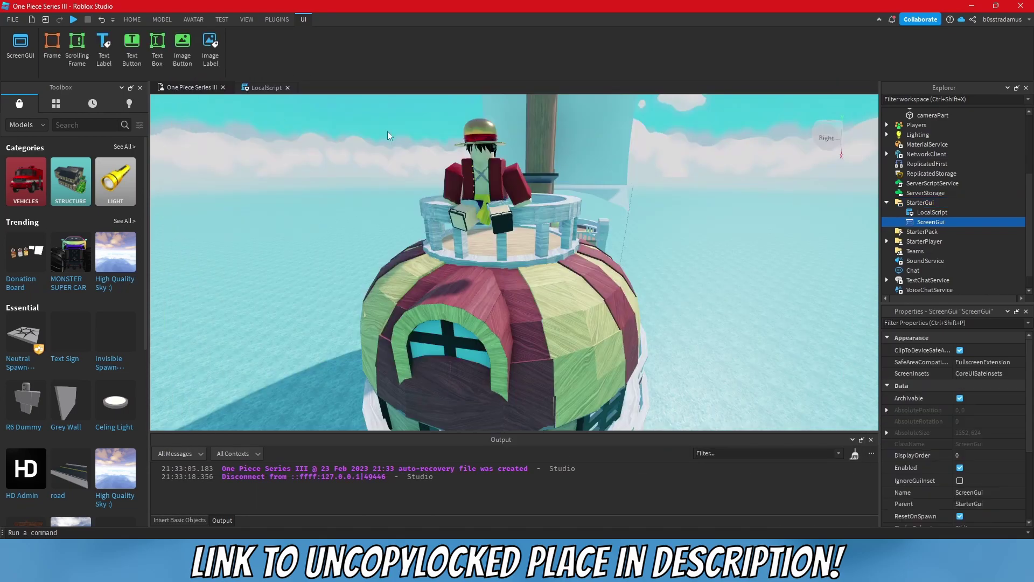
Step: Insert a Frame into the new ScreenGui
{"action": "right_click", "coordinate": [919, 221]}
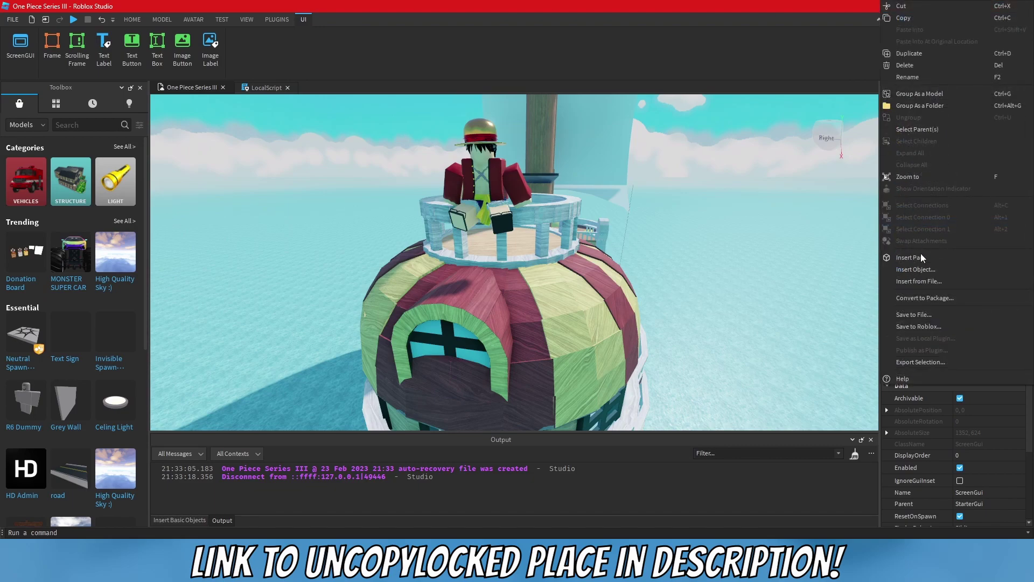
{"action": "left_click", "coordinate": [918, 269]}
{"action": "left_click", "coordinate": [211, 102]}
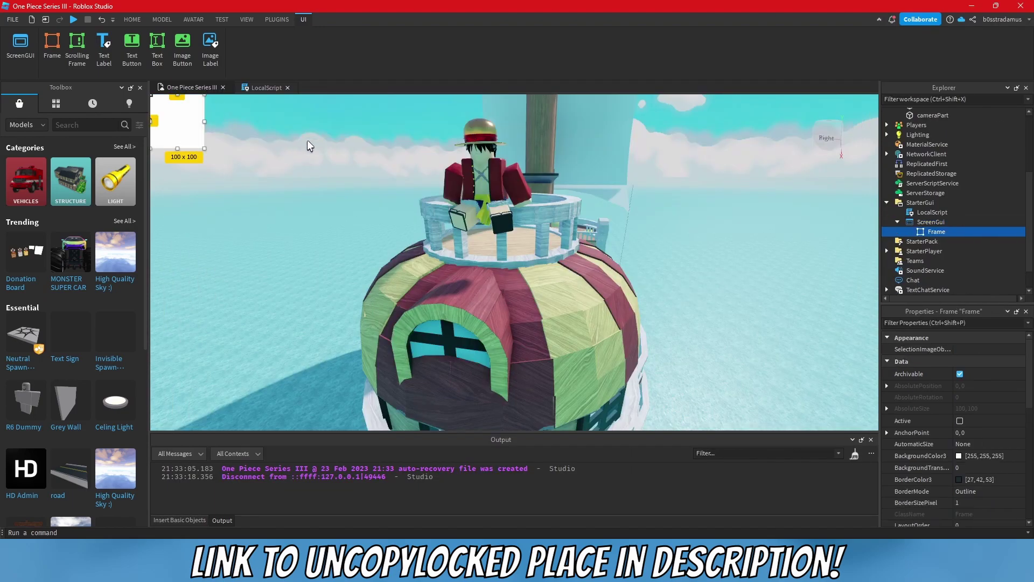
Step: Set the Frame's size to {0.3, 0},{0.6, 0} and narrow its horizontal scale to 0.2
{"action": "right_click_drag", "start_coordinate": [570, 166], "coordinate": [609, 263]}
{"action": "scroll", "coordinate": [1012, 478], "scroll_direction": "down", "scroll_amount": 2}
{"action": "scroll", "coordinate": [1012, 479], "scroll_direction": "down", "scroll_amount": 1}
{"action": "left_click", "coordinate": [990, 475]}
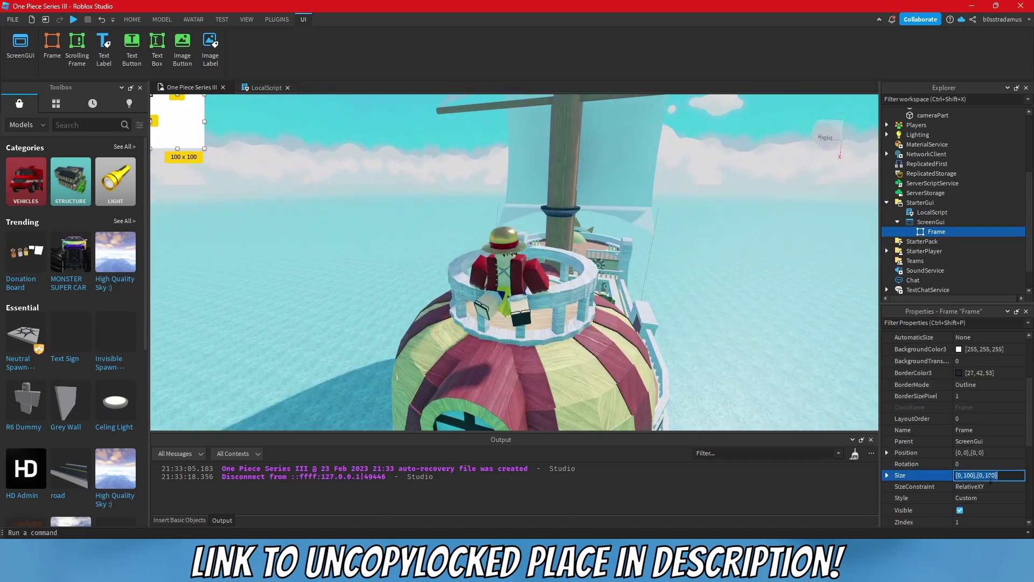
{"action": "type", "text": "0.3, 0, 0.6,"}
{"action": "key", "text": "Return"}
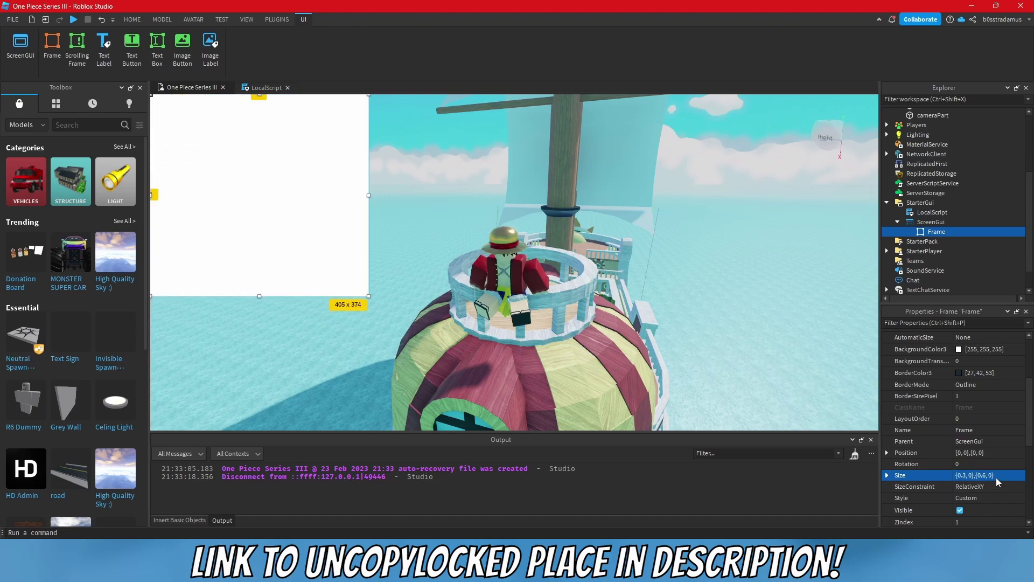
{"action": "left_click", "coordinate": [996, 477]}
{"action": "key", "text": "BackSpace"}
{"action": "type", "text": "2"}
{"action": "key", "text": "Return"}
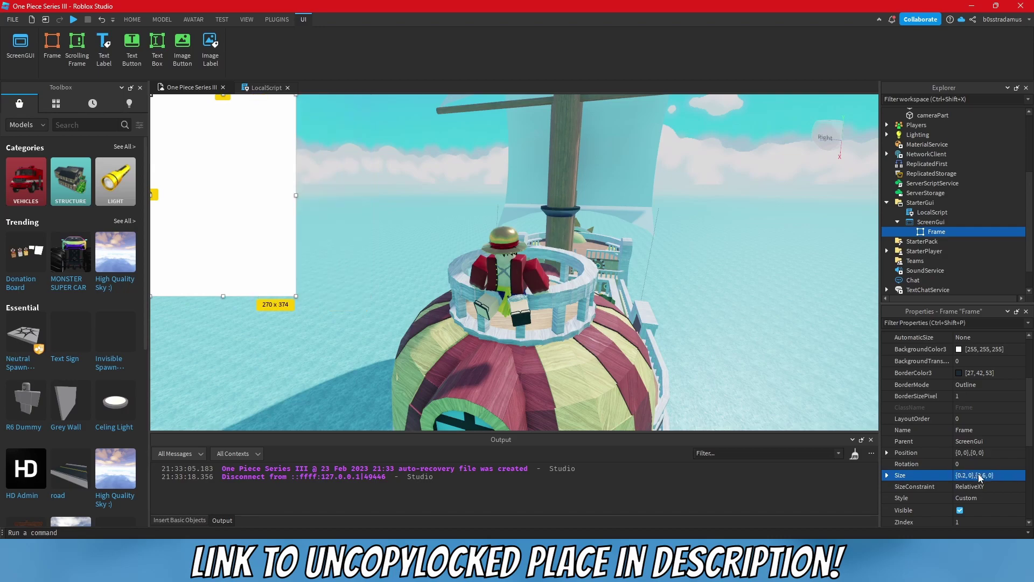
Step: Set the Frame's position to {0, 0},{0.2, 0} and its background transparency to 1
{"action": "left_click", "coordinate": [983, 452]}
{"action": "left_click", "coordinate": [977, 452]}
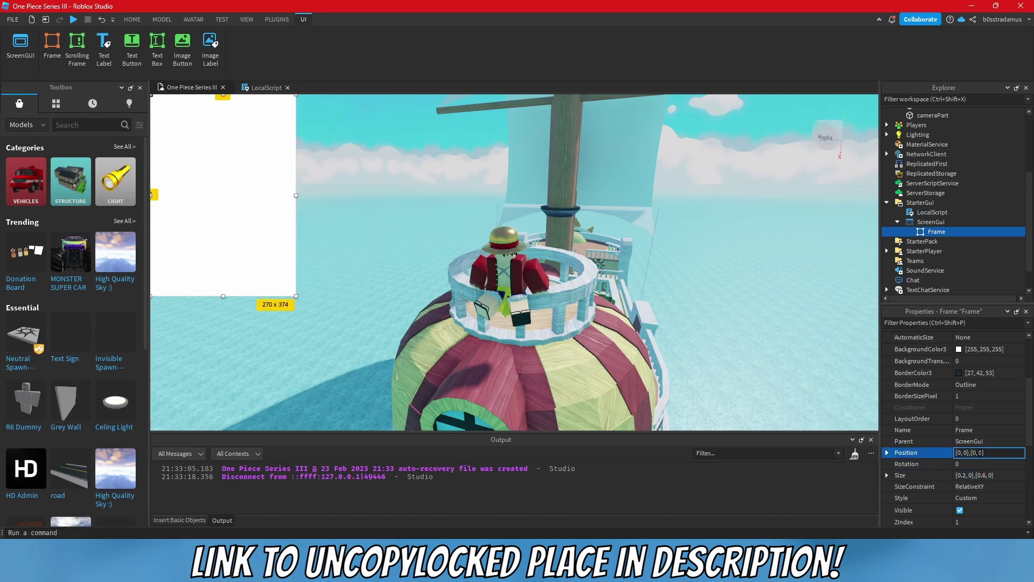
{"action": "type", "text": ".2"}
{"action": "key", "text": "Return"}
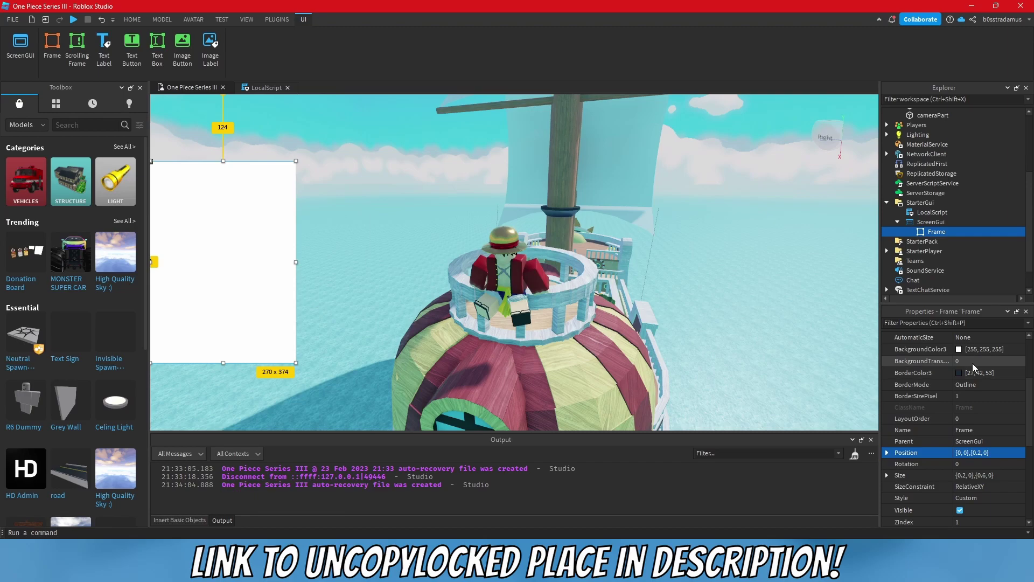
{"action": "left_click", "coordinate": [971, 362]}
{"action": "type", "text": "1"}
{"action": "key", "text": "Return"}
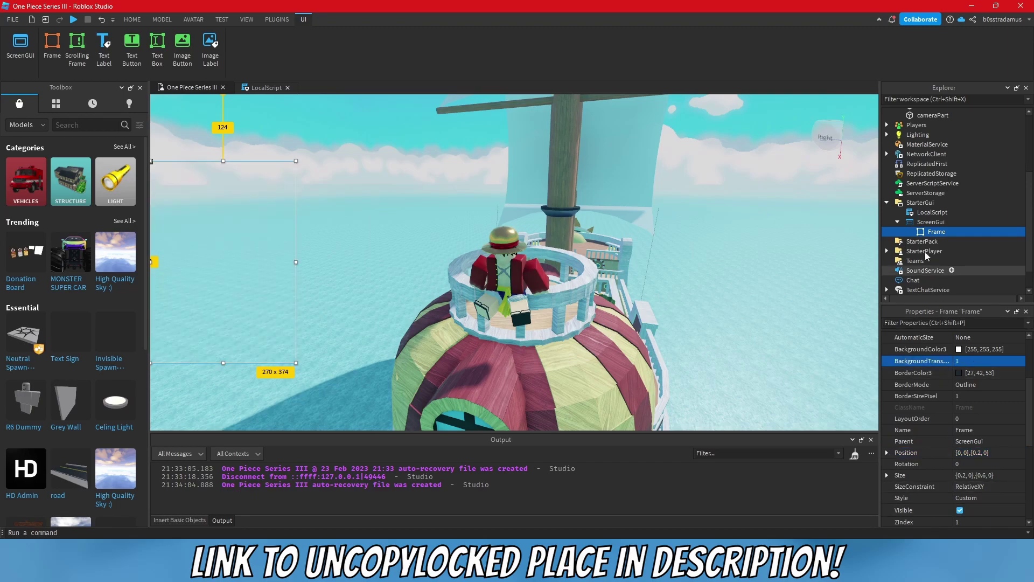
Step: Insert an ImageButton into the transparent Frame
{"action": "right_click", "coordinate": [936, 232]}
{"action": "left_click", "coordinate": [924, 268]}
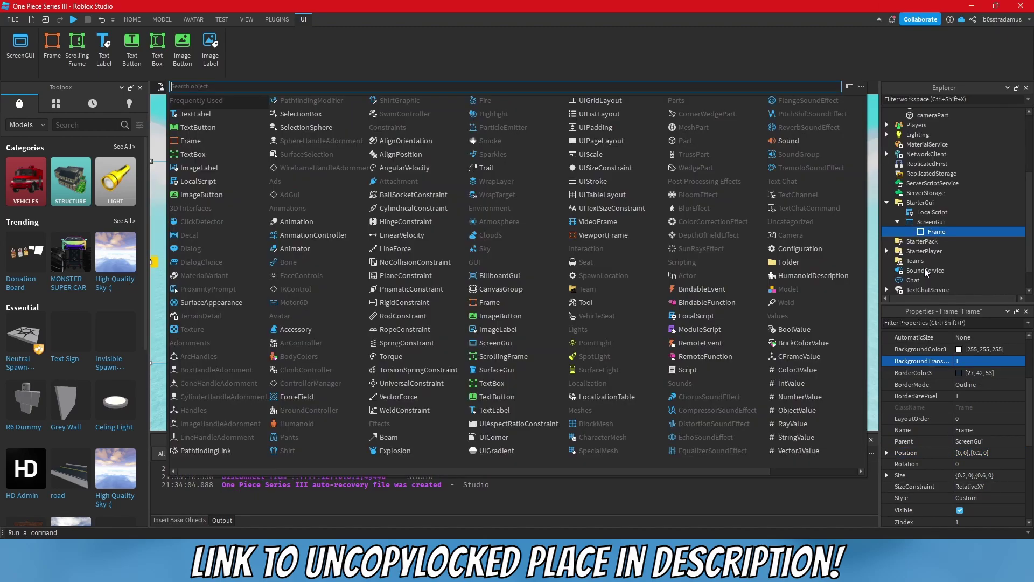
{"action": "type", "text": "im"}
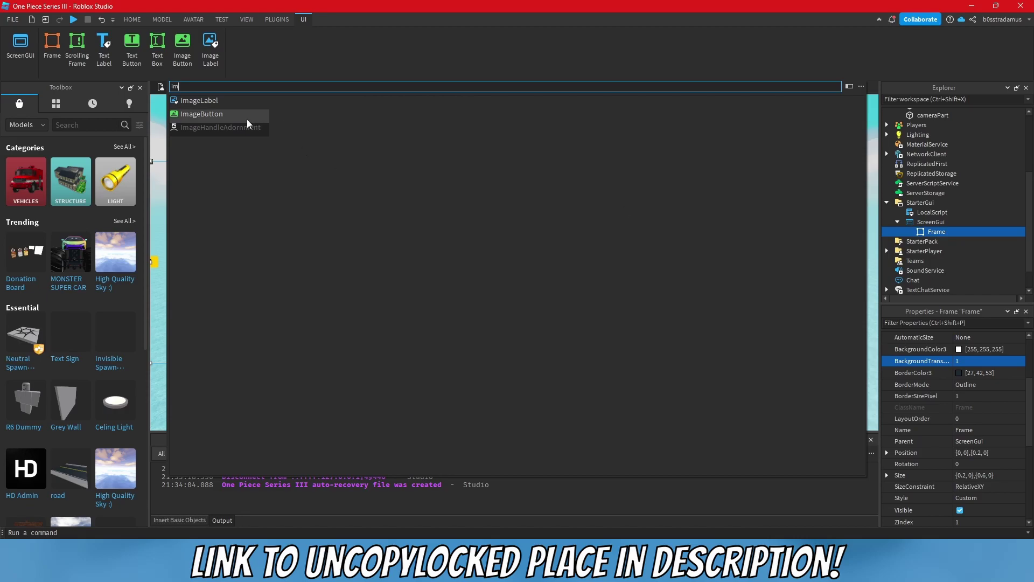
{"action": "left_click", "coordinate": [245, 114]}
Step: Set the ImageButton's size to {0.8, 0},{0.1, 0} within the Frame
{"action": "scroll", "coordinate": [981, 426], "scroll_direction": "down", "scroll_amount": 1}
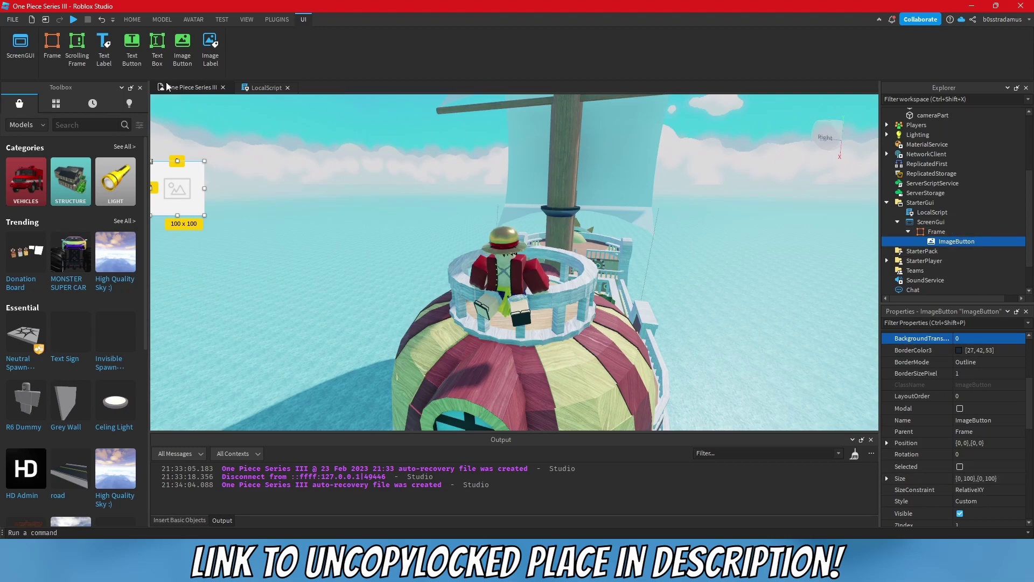
{"action": "left_click", "coordinate": [967, 479]}
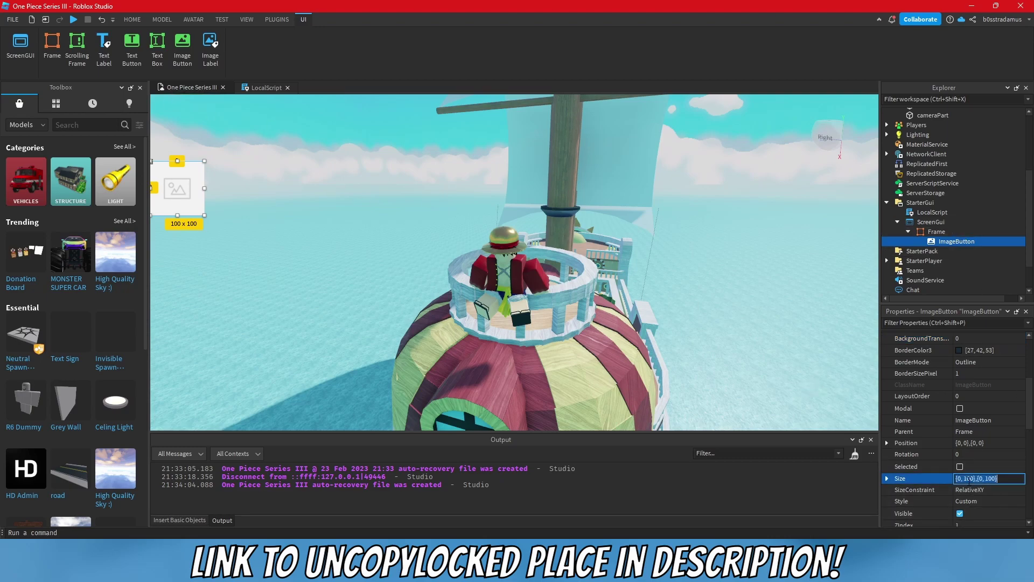
{"action": "type", "text": "0.3 , 0, .1"}
{"action": "key", "text": "BackSpace"}
{"action": "key", "text": "BackSpace"}
{"action": "key", "text": "BackSpace"}
{"action": "key", "text": "BackSpace"}
{"action": "key", "text": "BackSpace"}
{"action": "key", "text": "BackSpace"}
{"action": "key", "text": "BackSpace"}
{"action": "key", "text": "BackSpace"}
{"action": "type", "text": "8, 0, 0.1,0"}
{"action": "key", "text": "Return"}
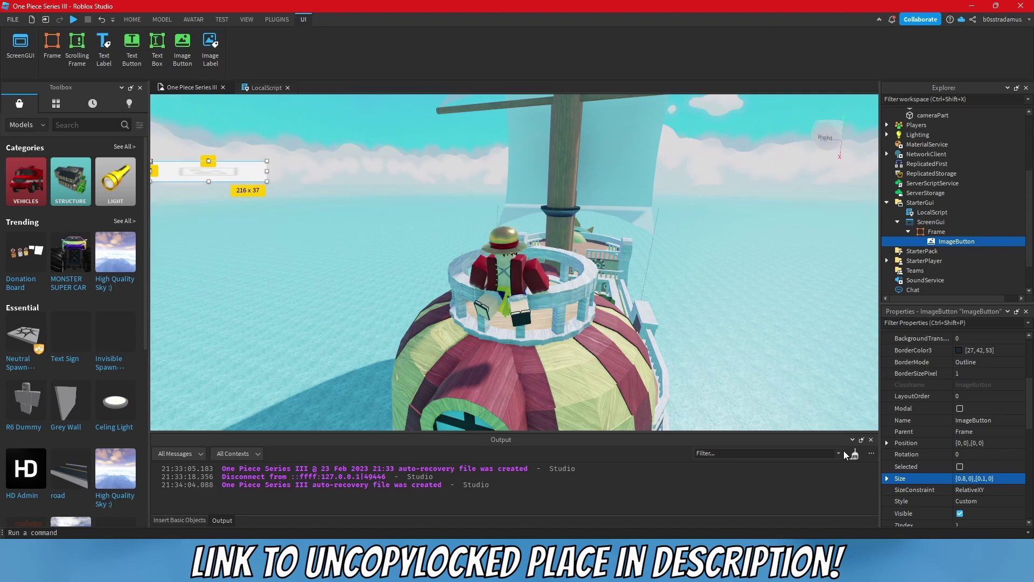
{"action": "left_click", "coordinate": [923, 231], "text": "ctrl"}
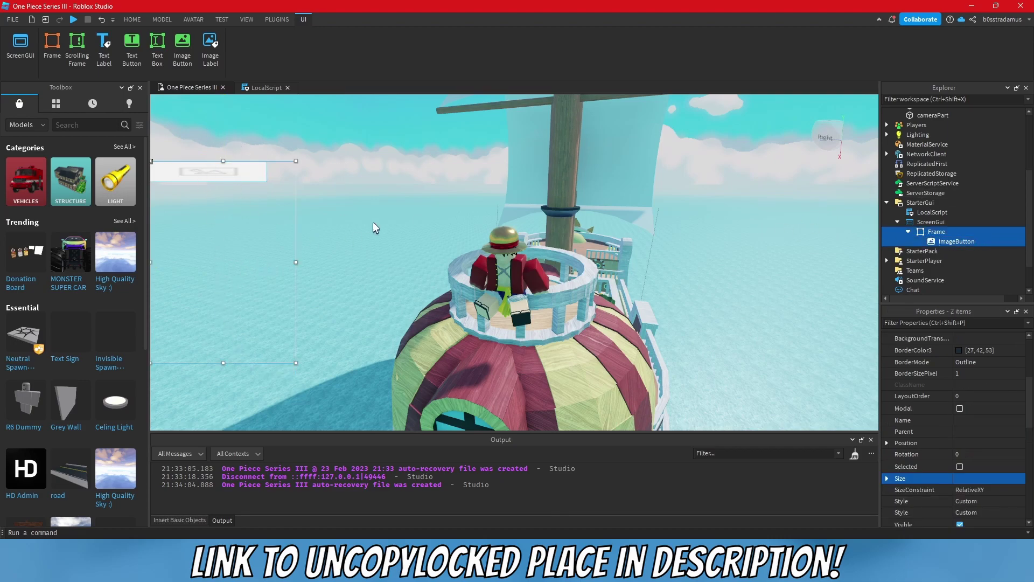
{"action": "right_click_drag", "start_coordinate": [667, 220], "coordinate": [701, 210]}
{"action": "left_click", "coordinate": [702, 210]}
{"action": "key", "text": "a"}
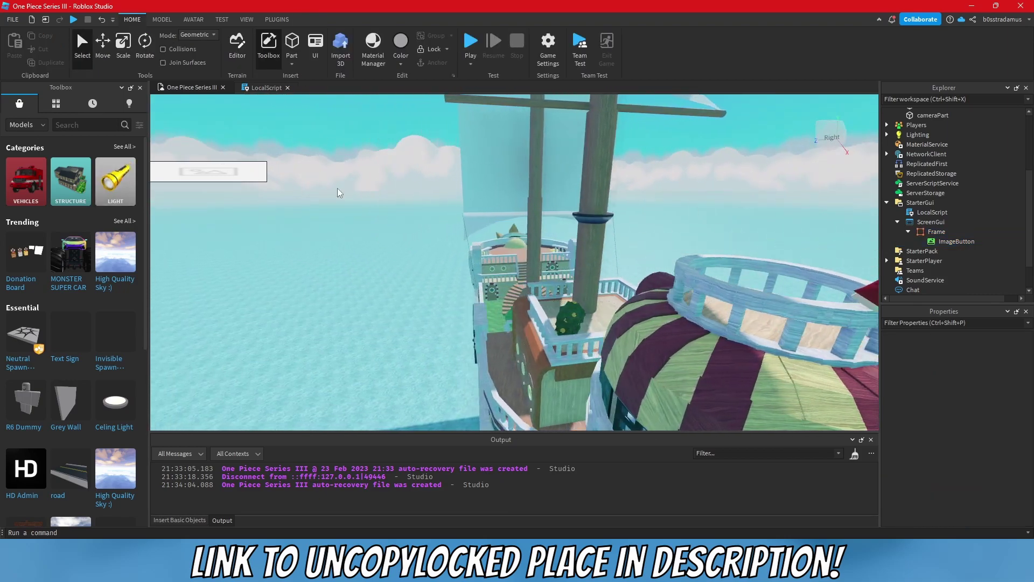
{"action": "key", "text": "w"}
{"action": "right_click_drag", "start_coordinate": [506, 257], "coordinate": [542, 247]}
{"action": "key", "text": "s"}
{"action": "key", "text": "a"}
{"action": "key", "text": "w"}
{"action": "key", "text": "e"}
{"action": "key", "text": "w"}
{"action": "key", "text": "s"}
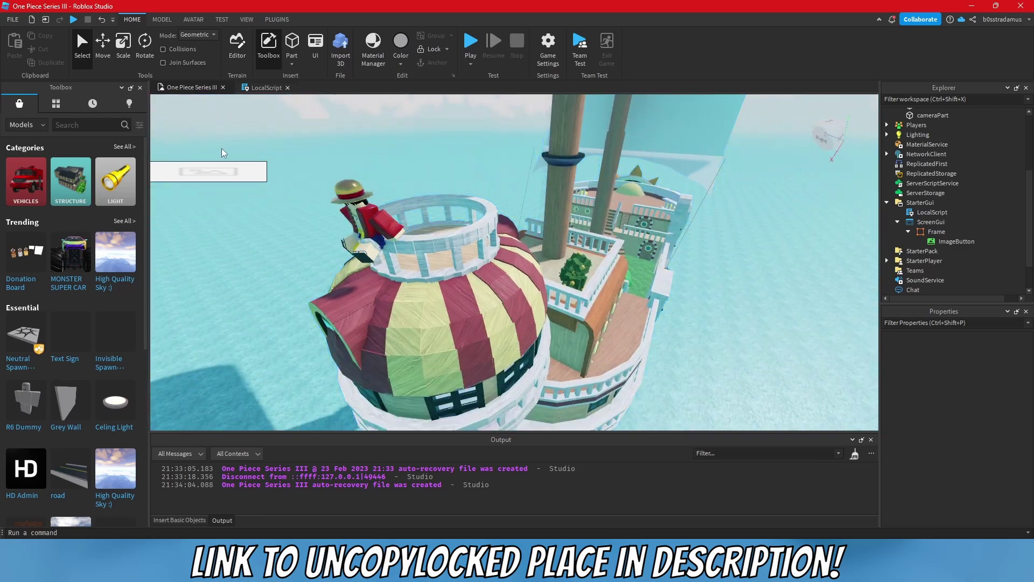
{"action": "key", "text": "a"}
{"action": "key", "text": "s"}
{"action": "key", "text": "d"}
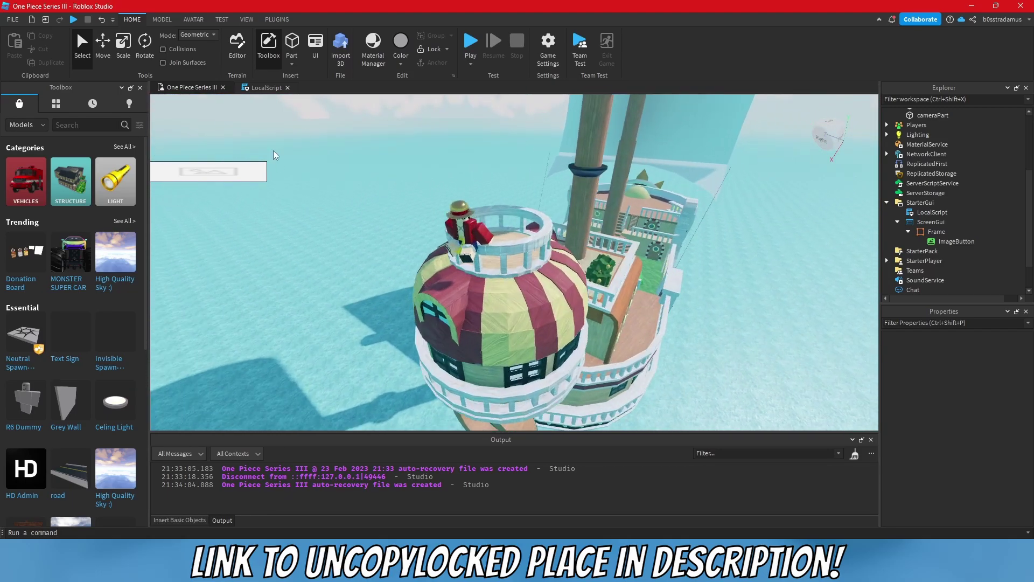
{"action": "key", "text": "w"}
{"action": "key", "text": "a"}
{"action": "key", "text": "d"}
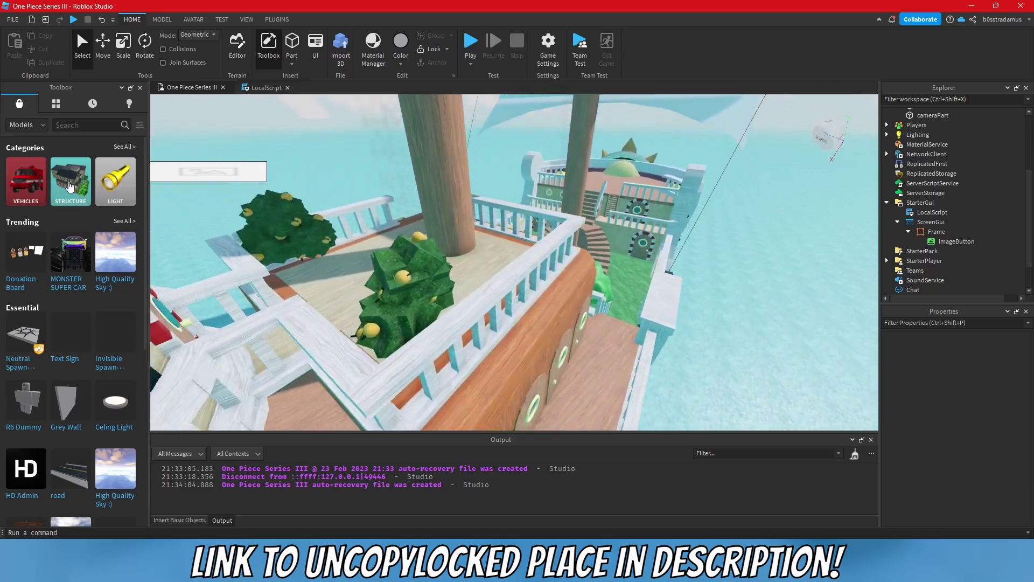
{"action": "key", "text": "w"}
{"action": "right_click_drag", "start_coordinate": [541, 216], "coordinate": [557, 215]}
{"action": "scroll", "coordinate": [540, 215], "scroll_direction": "up", "scroll_amount": 10}
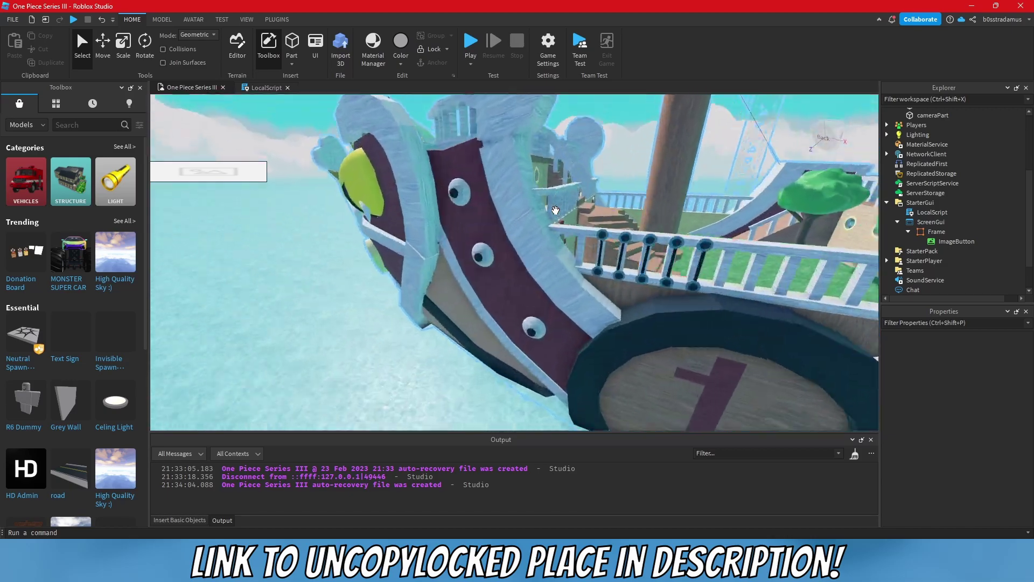